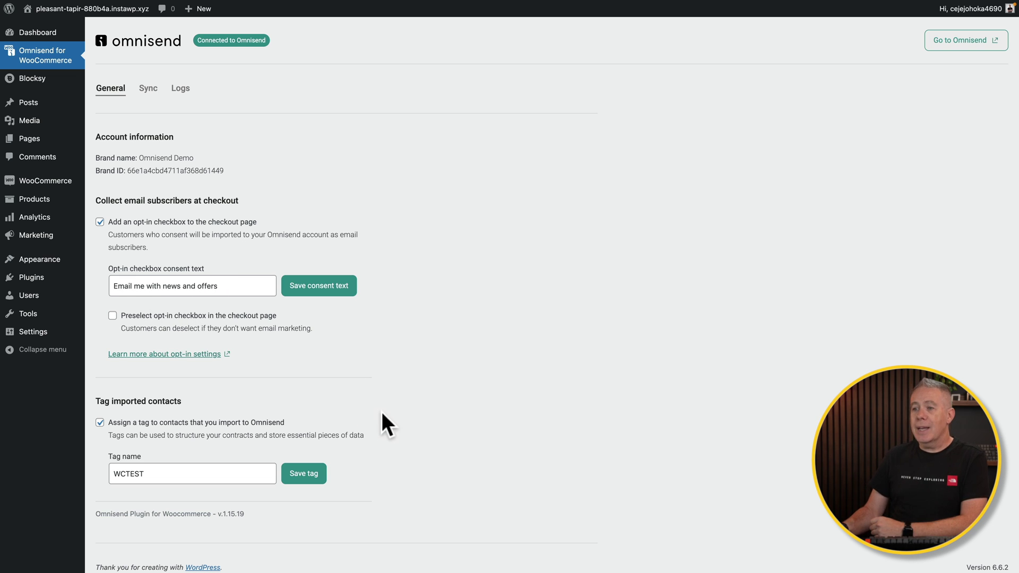
Review the Omnisend plugin's General tab, then view sync logs: 3 contacts, 1 order, 9 products, 8 categories.
scroll(381, 412, down, 1)
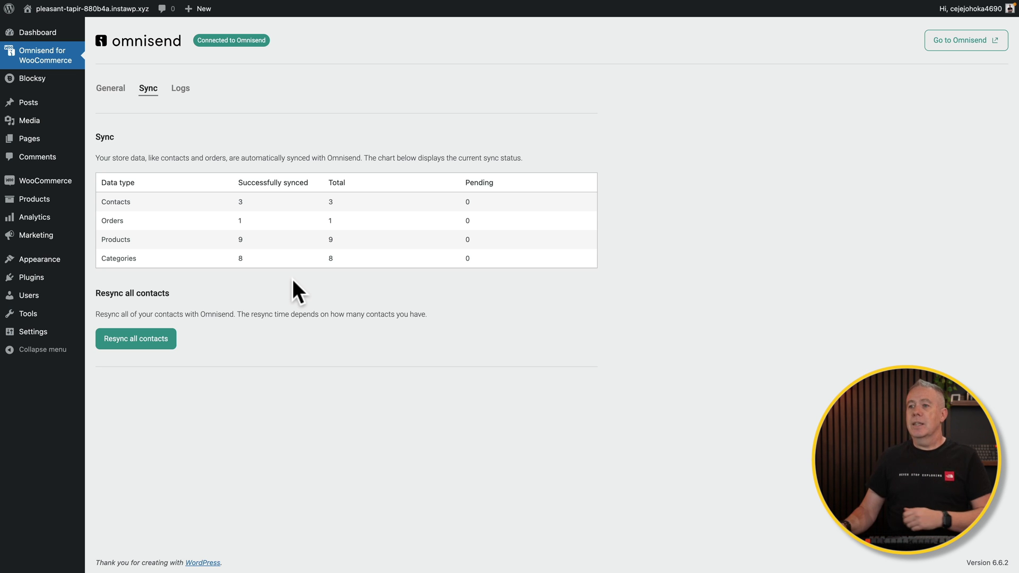
click(179, 89)
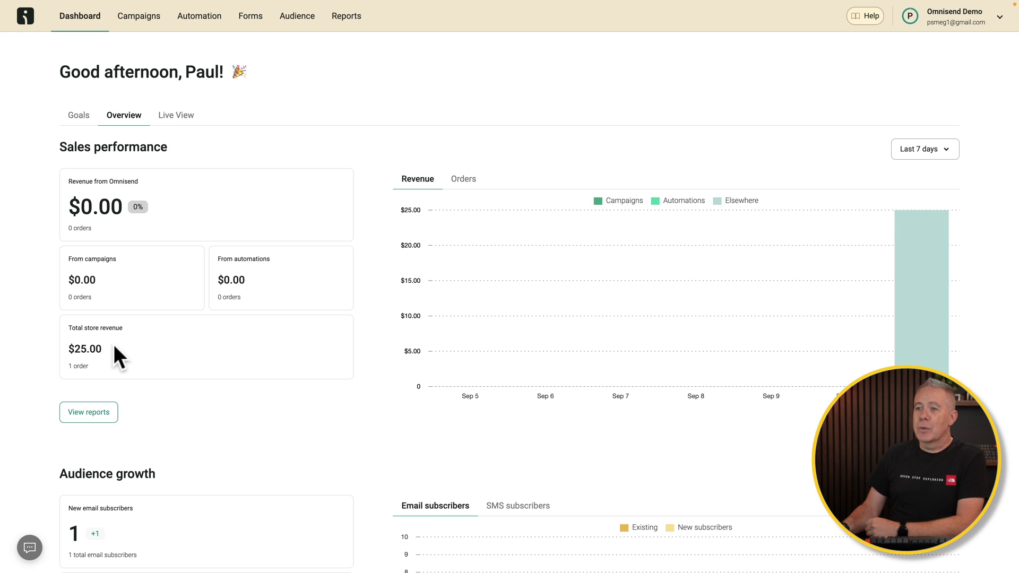
Inspect the store's revenue chart and check the available sales date ranges.
mouse_move(910, 301)
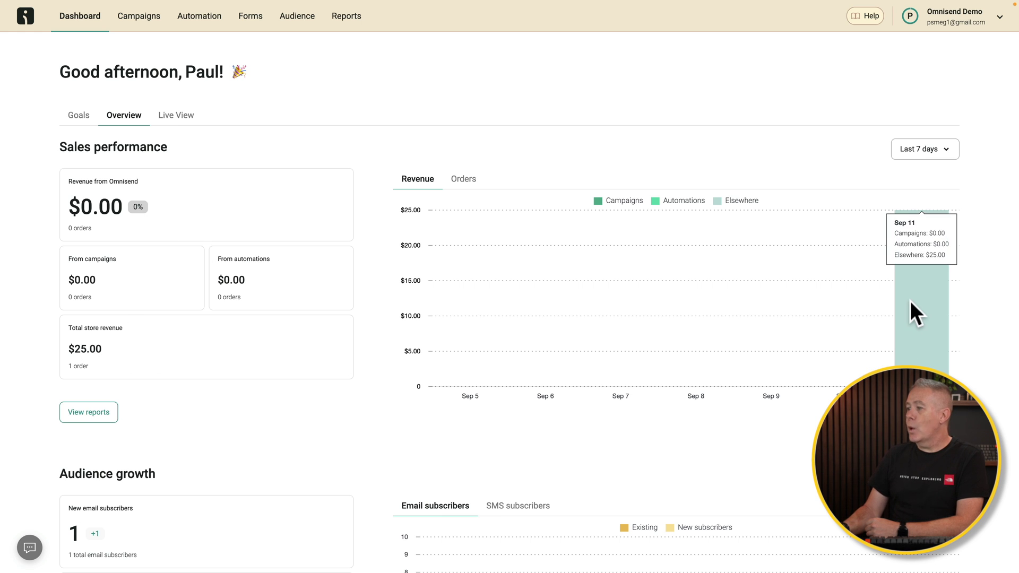
scroll(846, 416, down, 4)
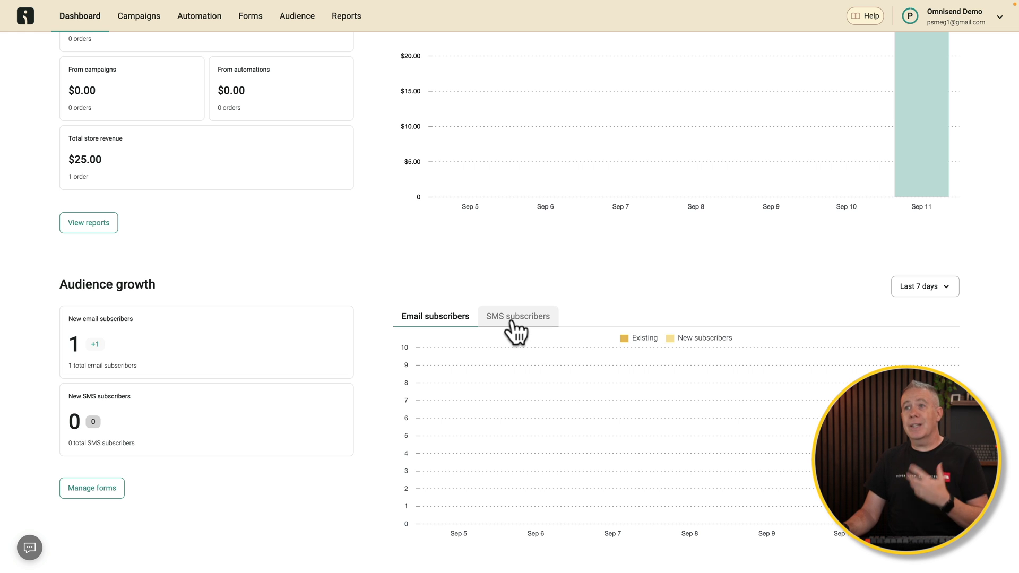
scroll(380, 273, up, 2)
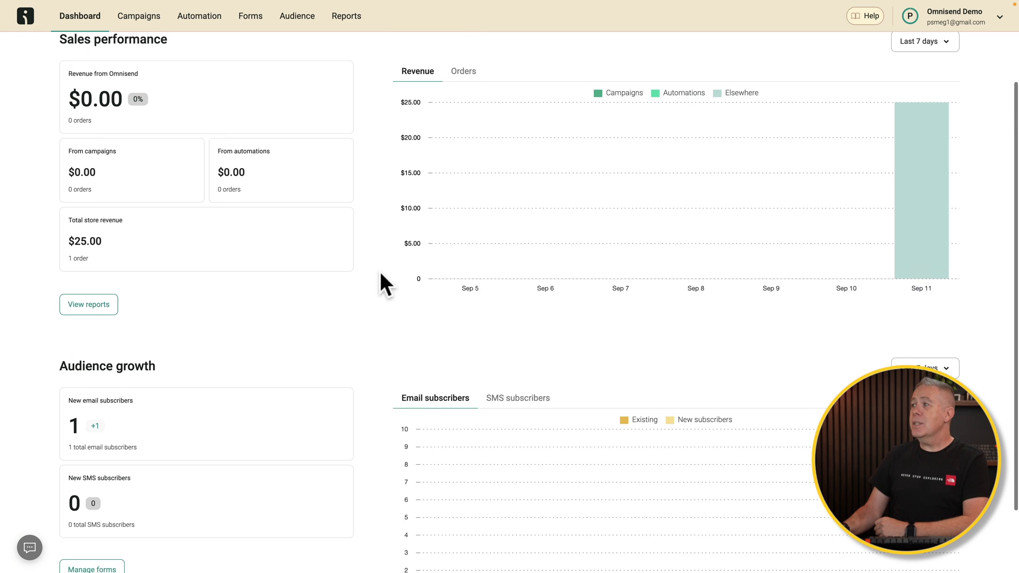
scroll(380, 271, up, 2)
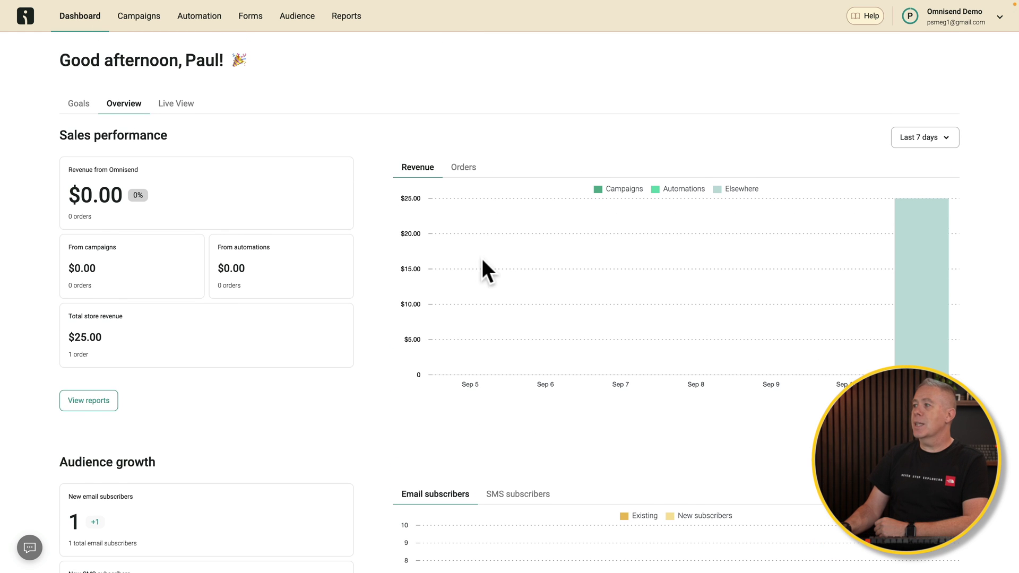
click(937, 159)
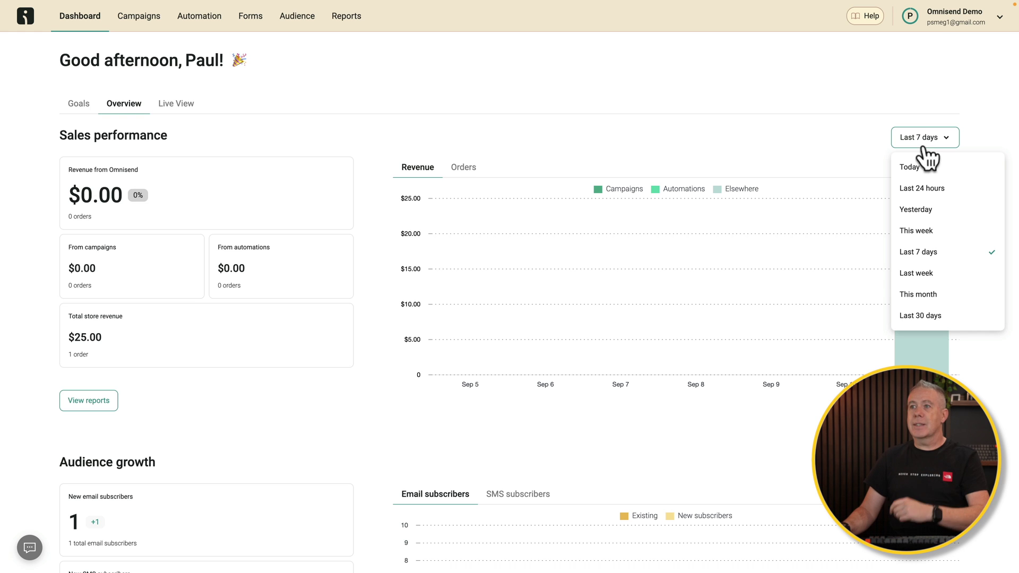
Switch to Live View and check which event types the activity feed can filter.
click(192, 103)
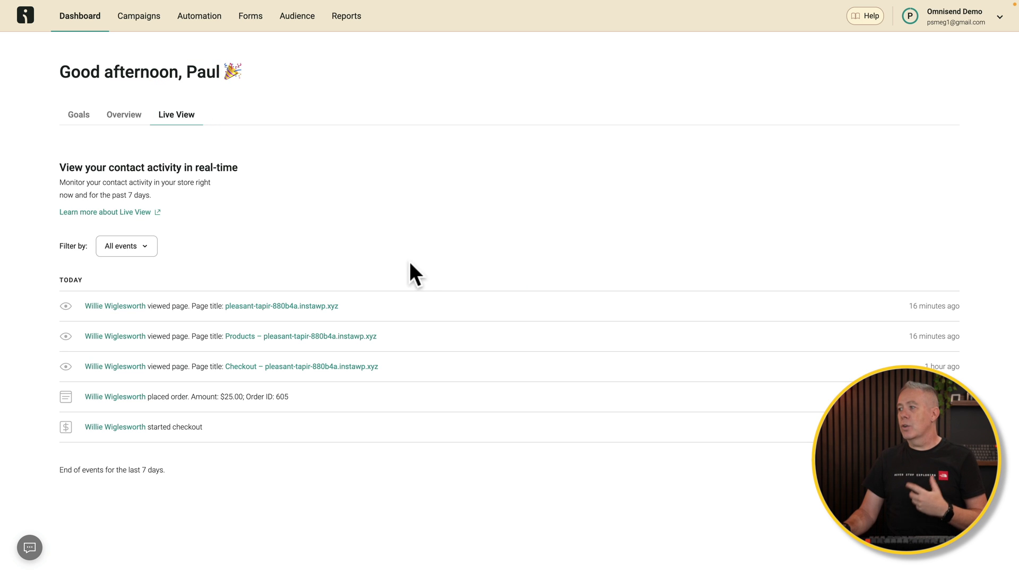
click(135, 248)
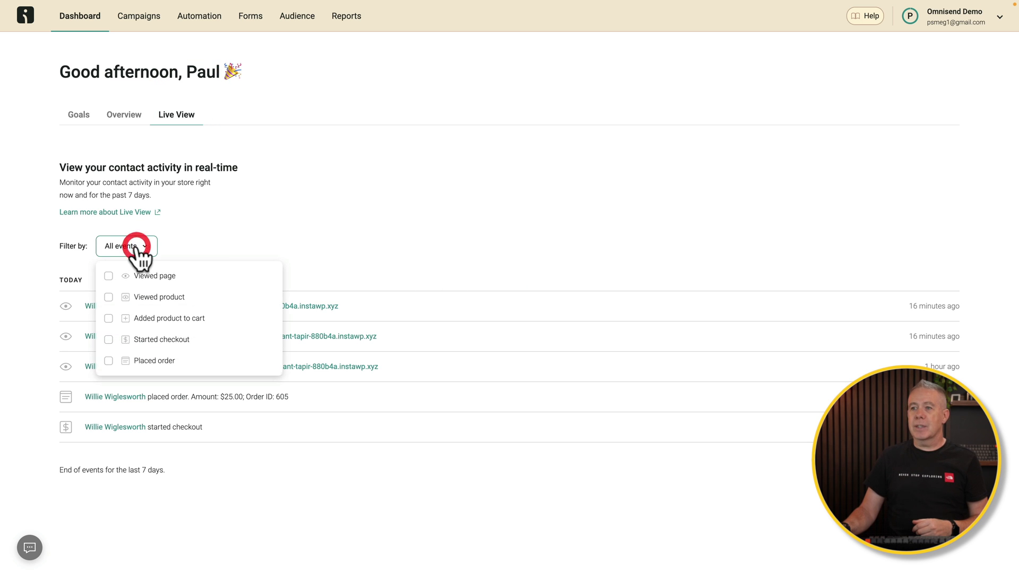
click(261, 245)
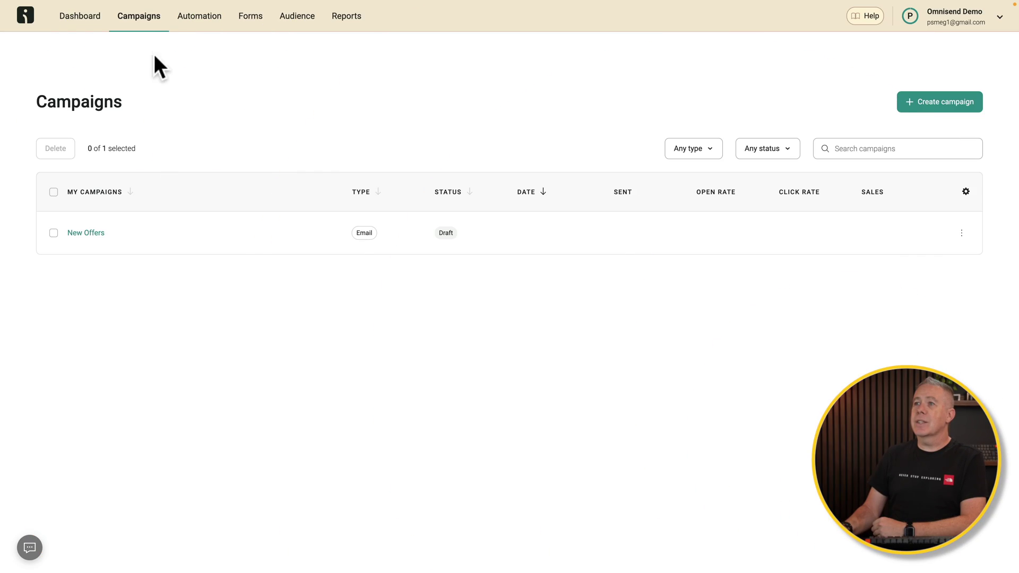
Create a new regular one-time email campaign.
click(937, 103)
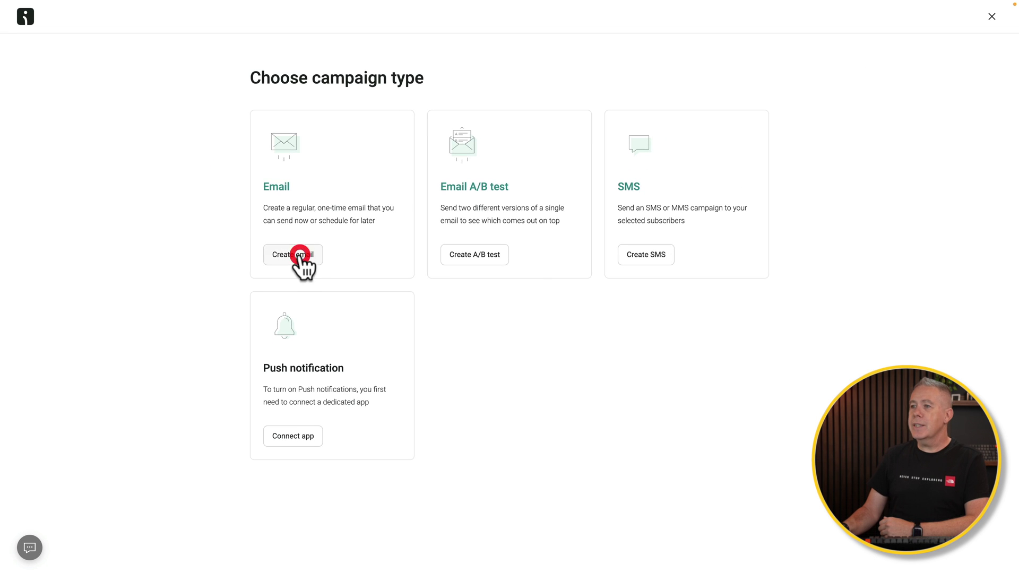
click(300, 254)
Write a subject line starting with the contact's first-name placeholder followed by ", I've".
click(241, 128)
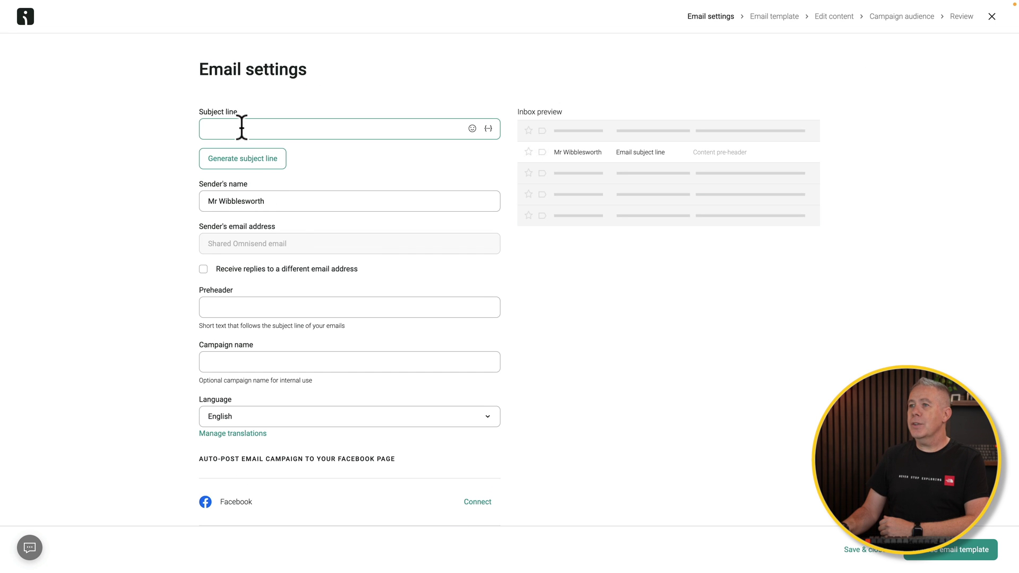
click(489, 128)
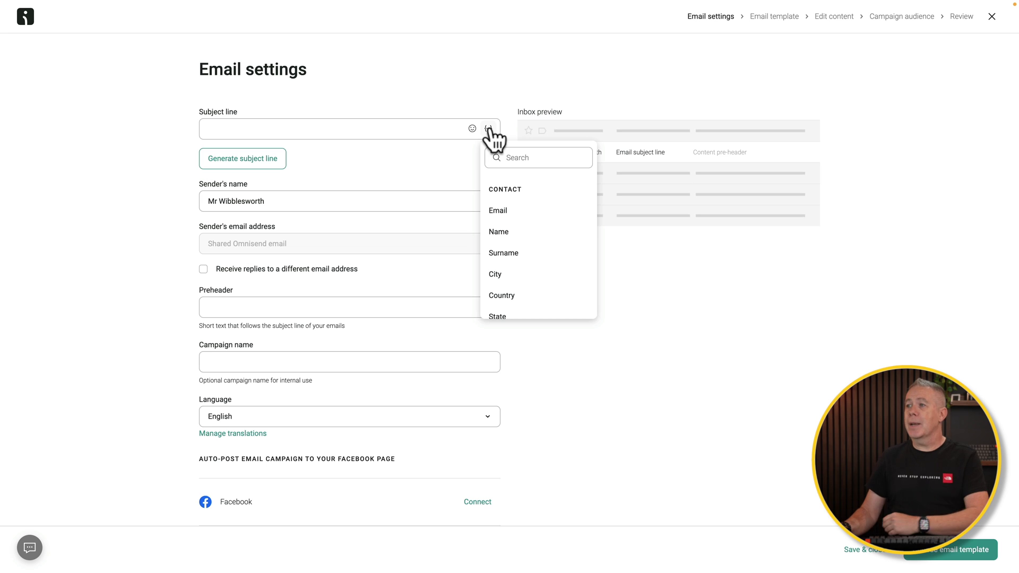
click(507, 232)
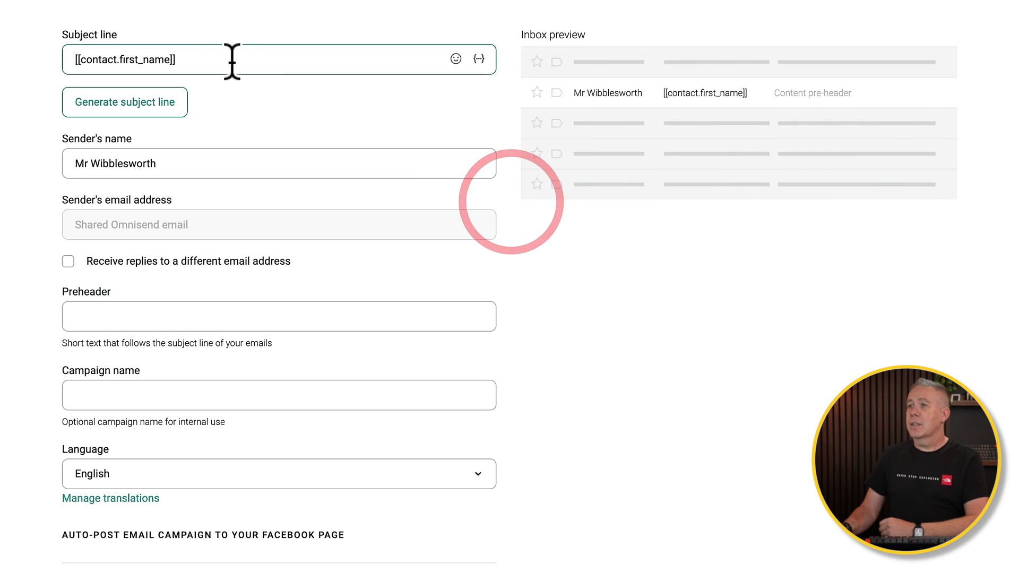
click(221, 57)
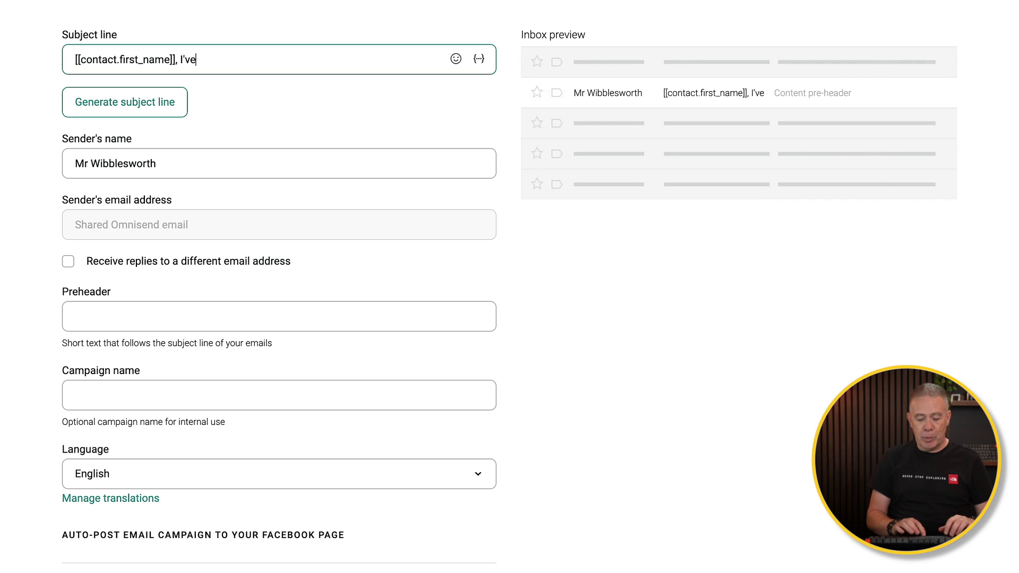
text(, I've)
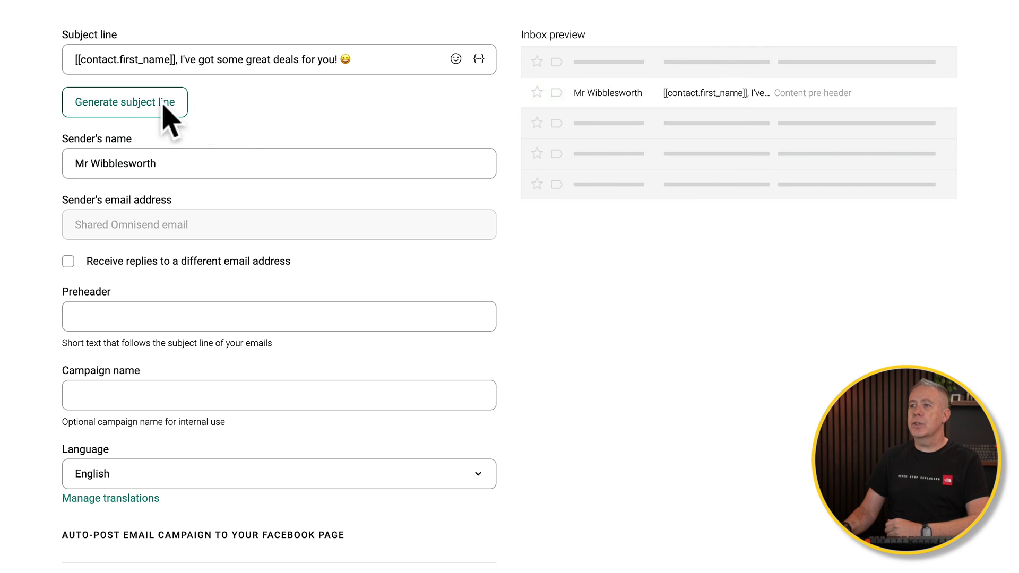
click(116, 102)
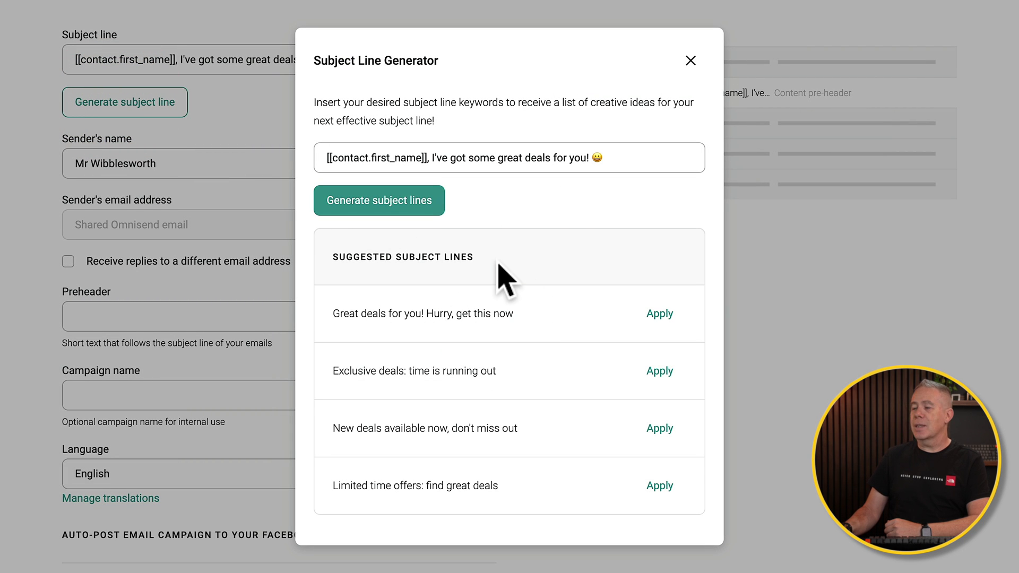
click(690, 61)
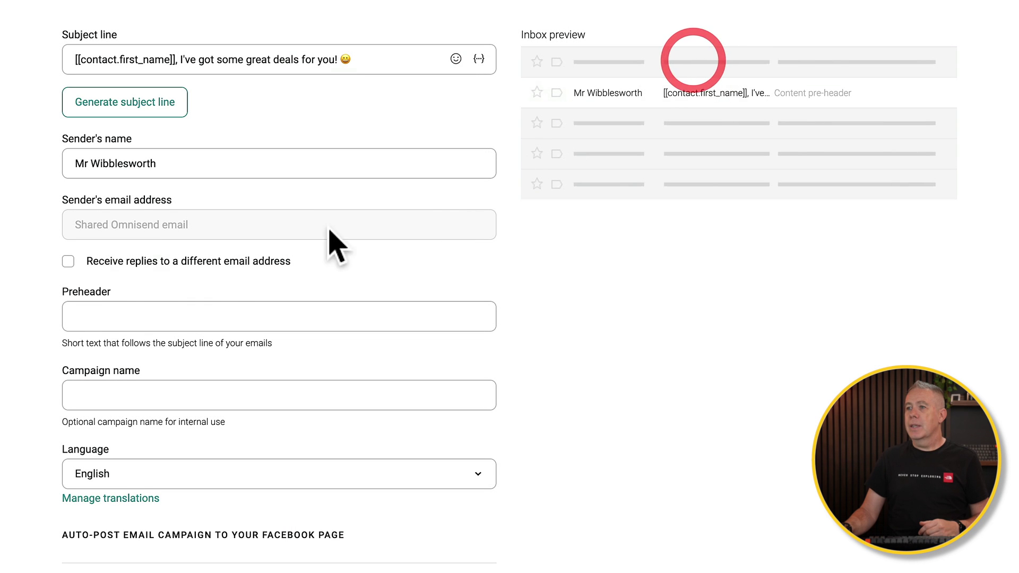
Keep the sender's name unchanged and name the campaign 'Best Offers'.
click(160, 163)
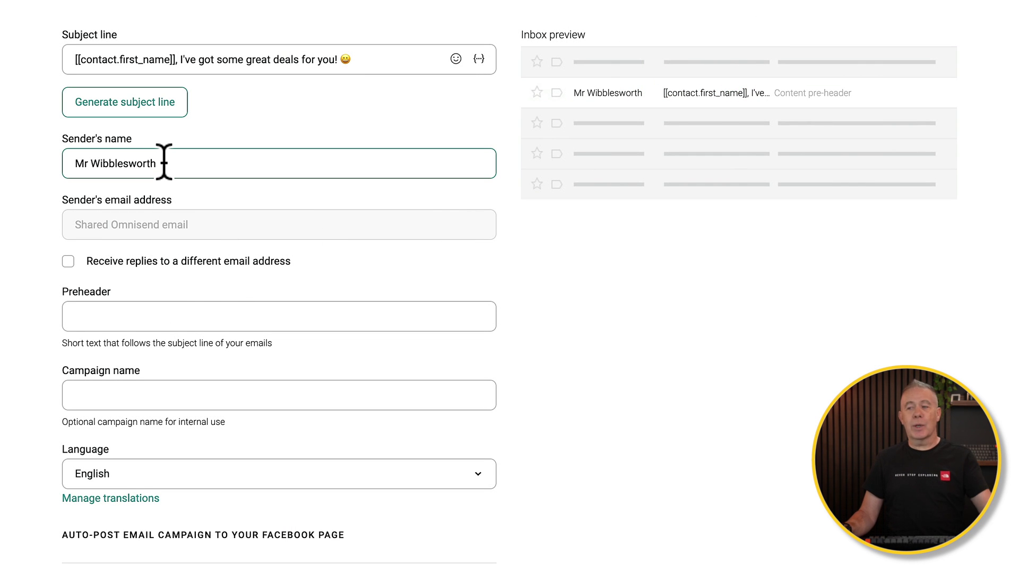
click(150, 229)
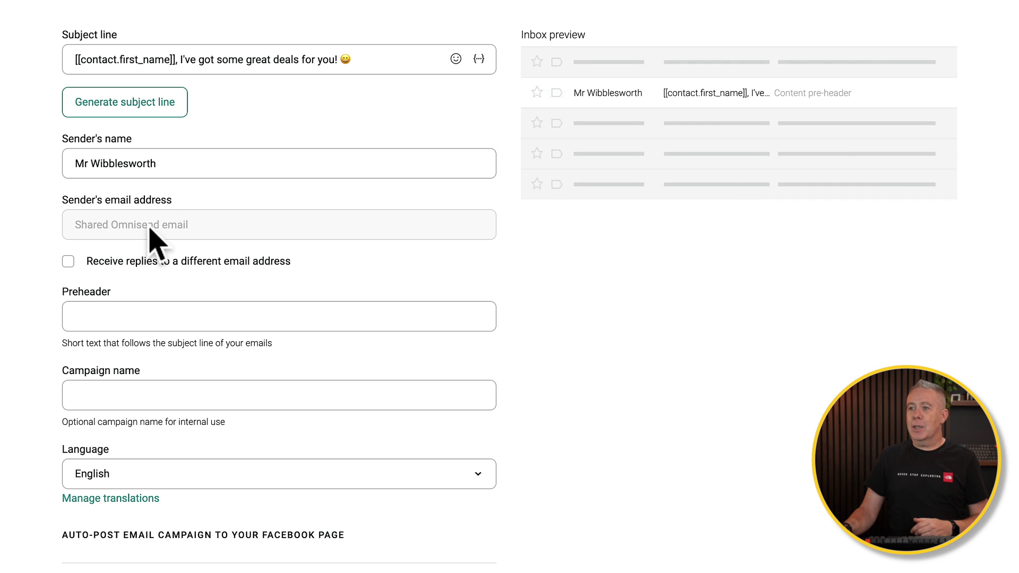
click(126, 309)
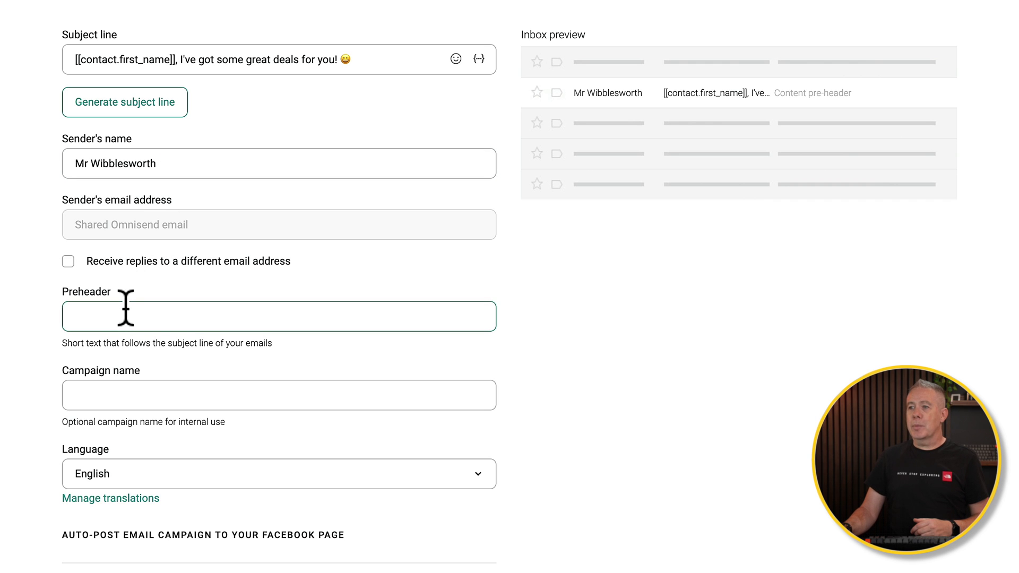
click(143, 385)
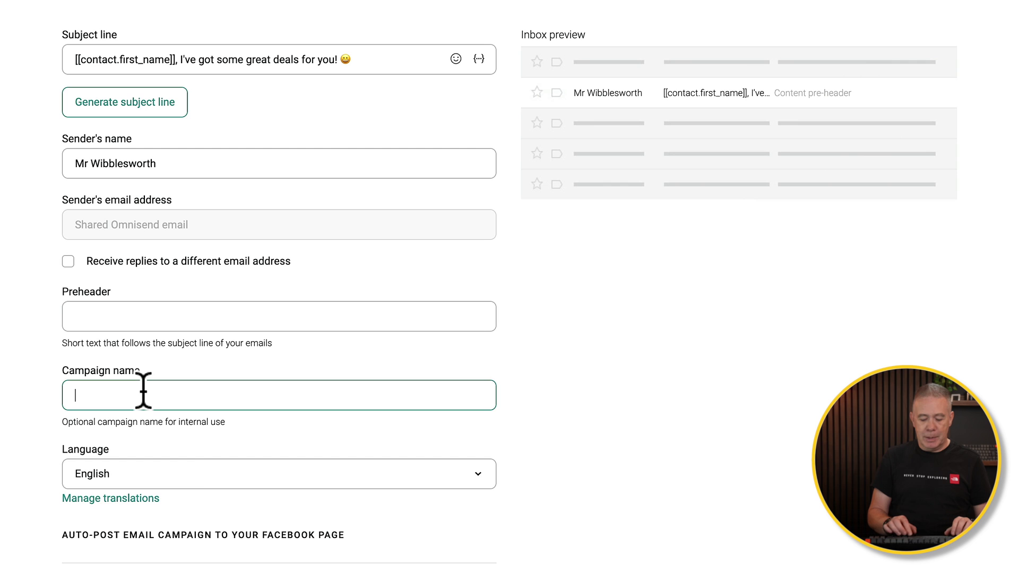
text(Best Offers)
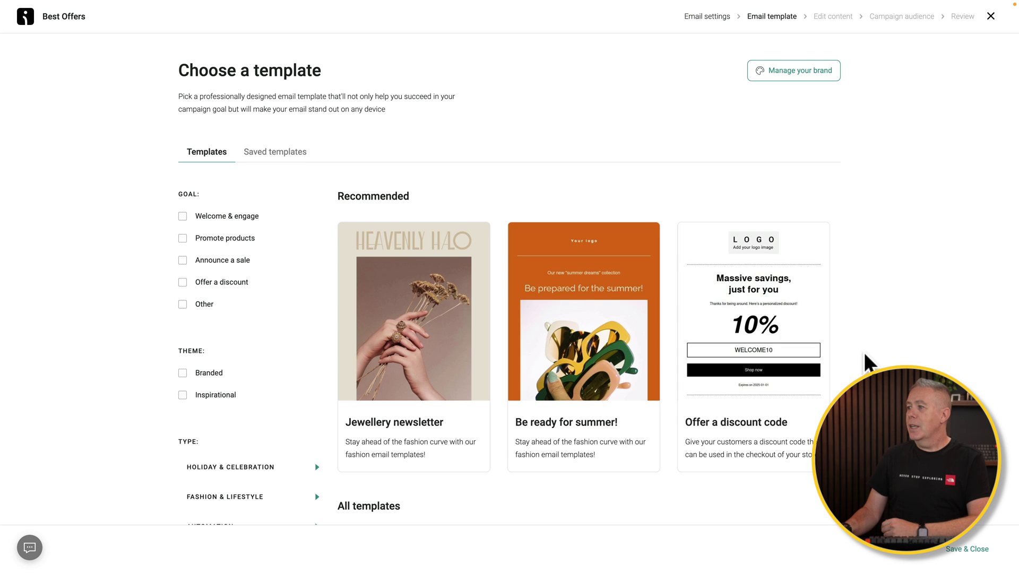
Start the email from the 'Offer a discount code' template and dismiss the product recommender tip.
scroll(865, 363, down, 1)
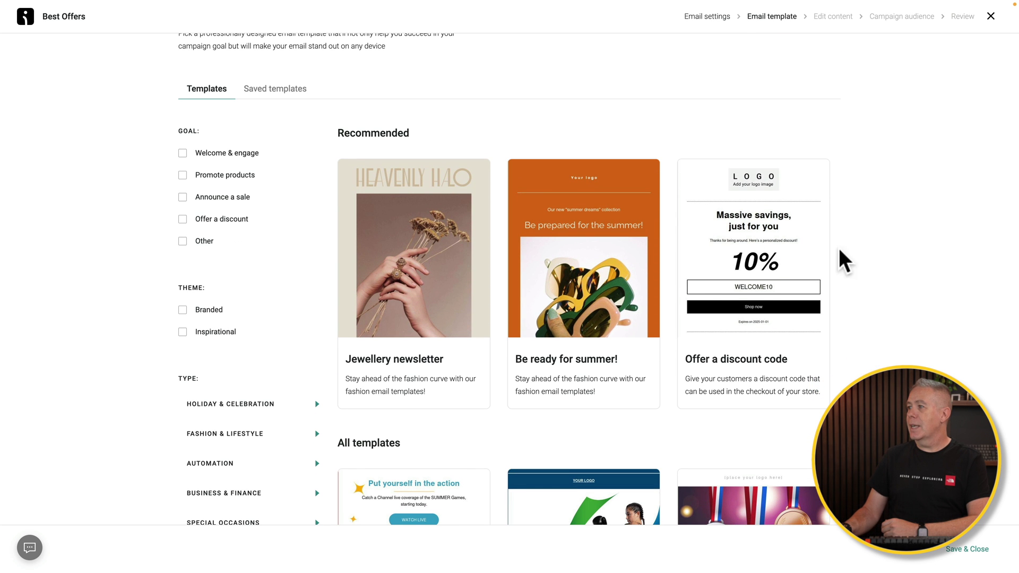
click(753, 271)
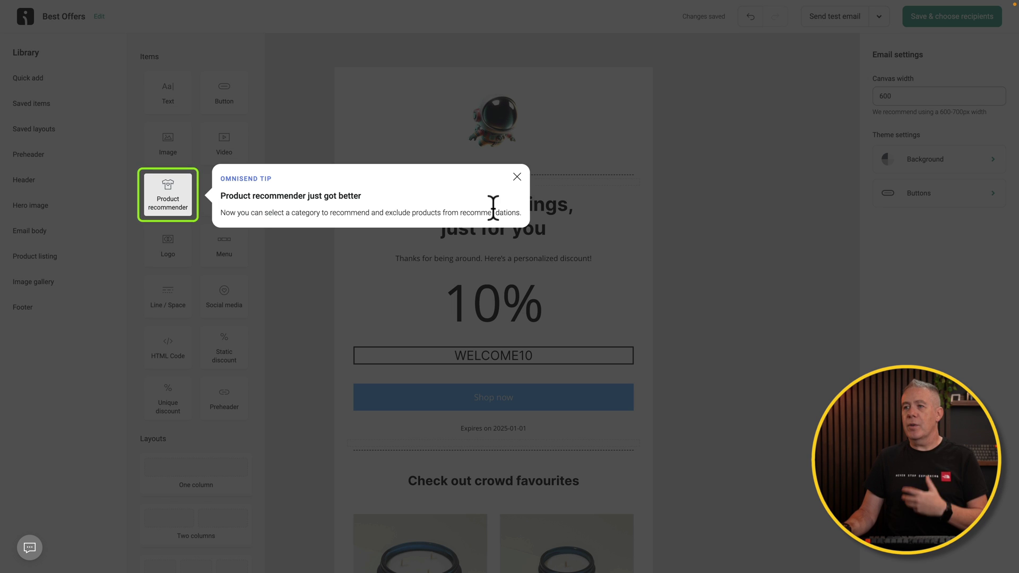
click(517, 176)
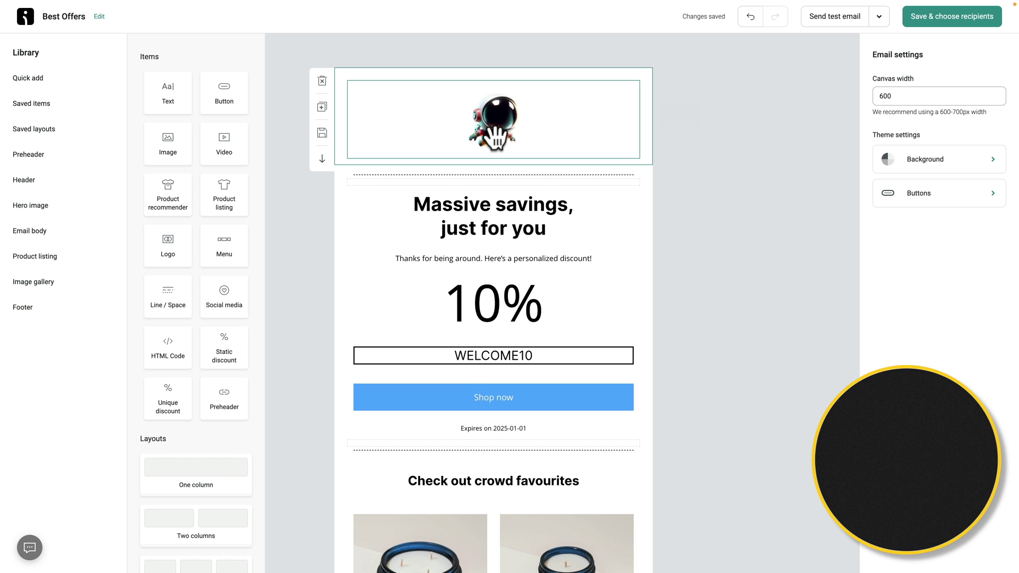
Place a Product listing block below the WELCOME10 discount offer.
scroll(670, 304, down, 5)
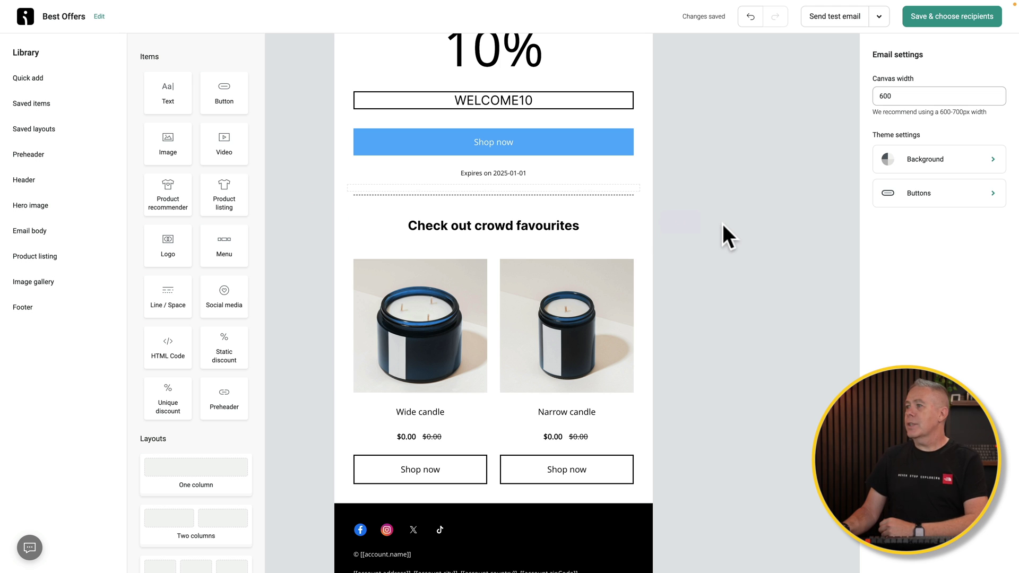
scroll(724, 228, up, 1)
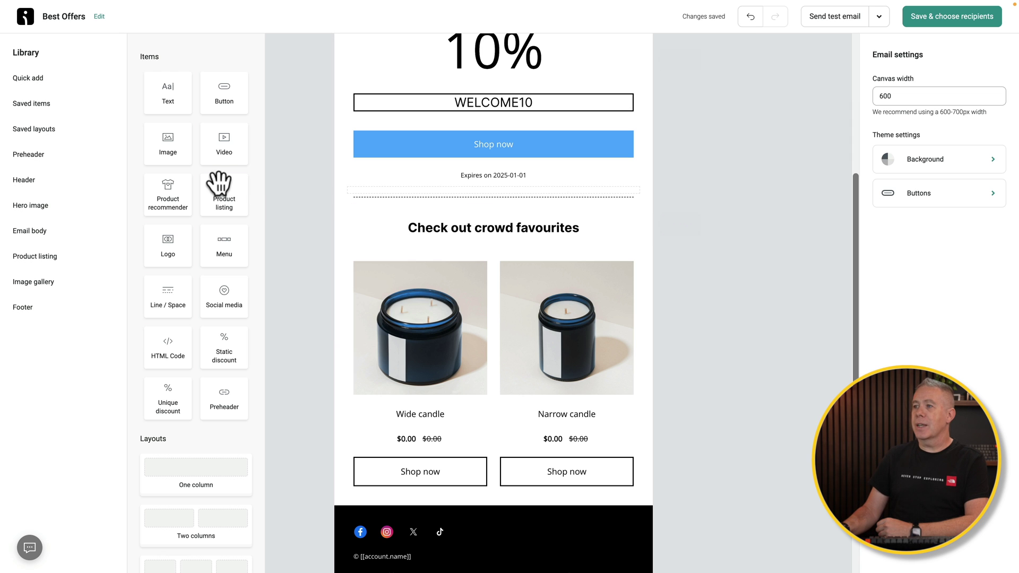
drag(220, 183, 416, 226)
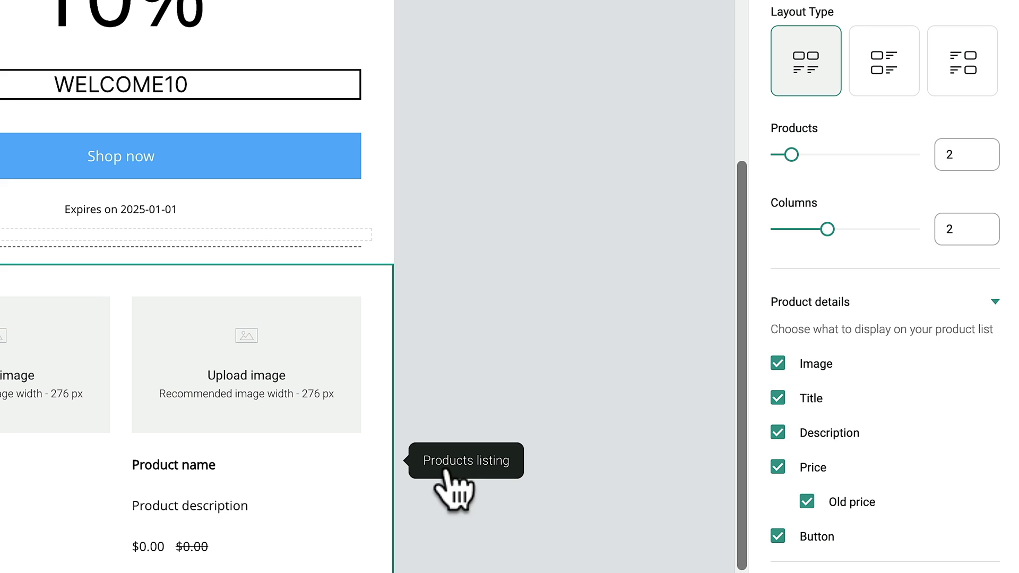
Hide product descriptions and switch the listing to the alternating image-beside-text layout.
click(825, 433)
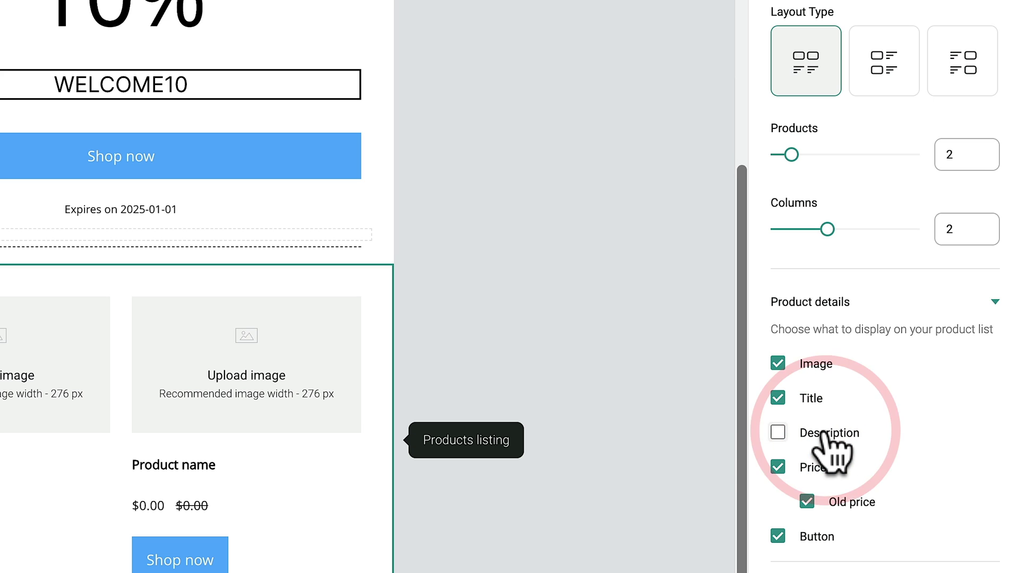
click(885, 67)
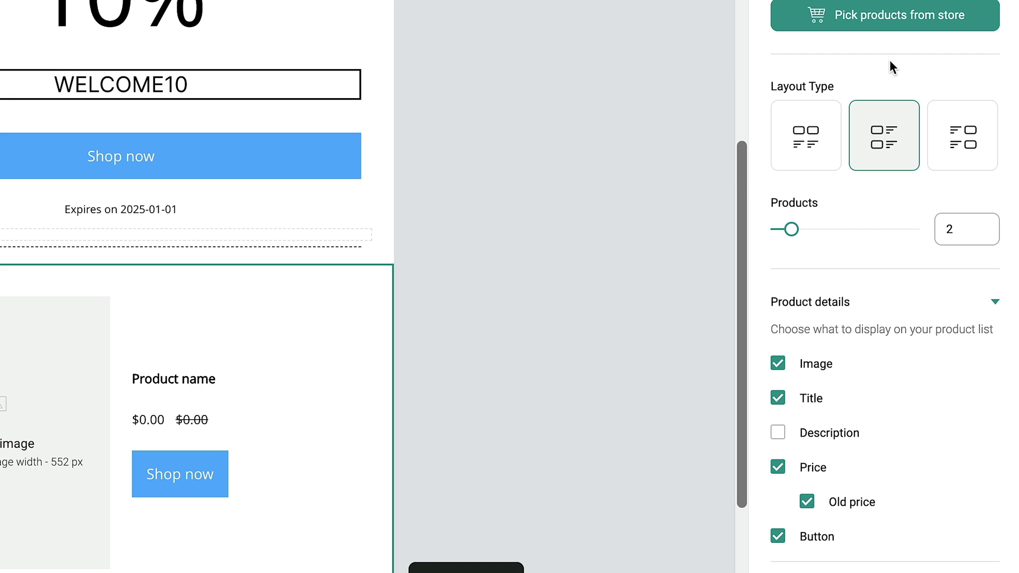
click(791, 230)
click(985, 128)
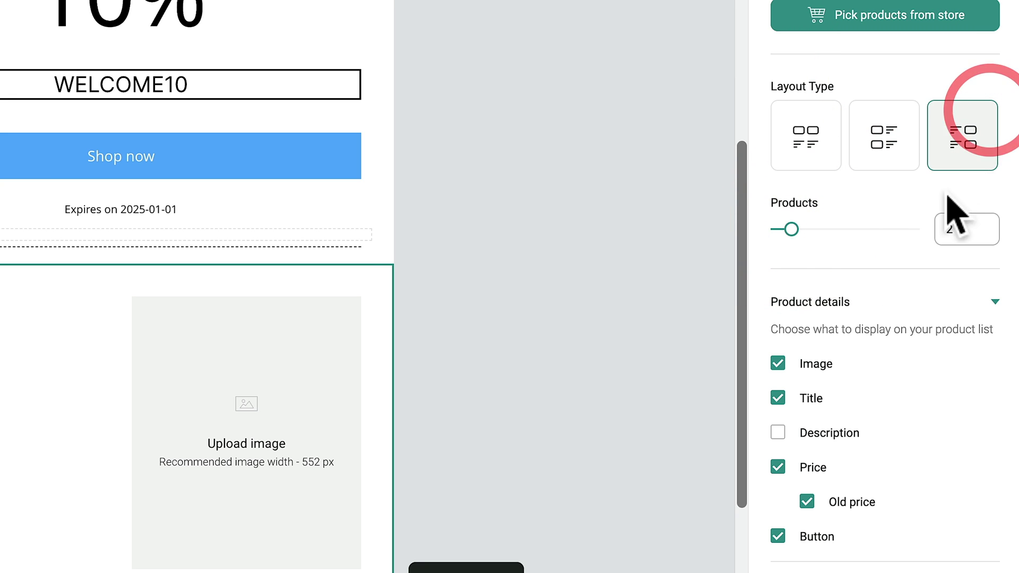
Add the Black T-shirt and Gray Shoes from the store to the listing.
click(885, 15)
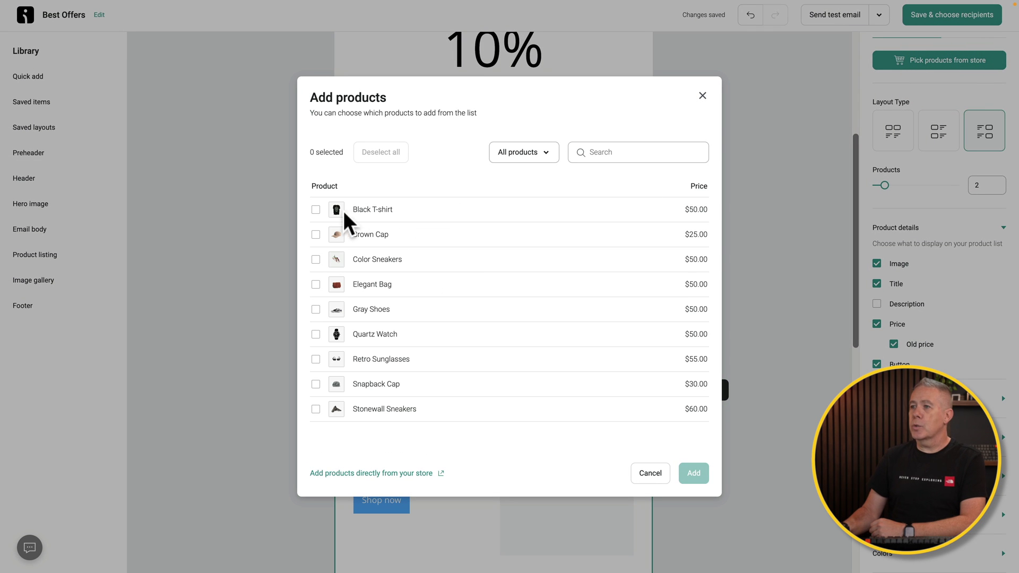
click(316, 209)
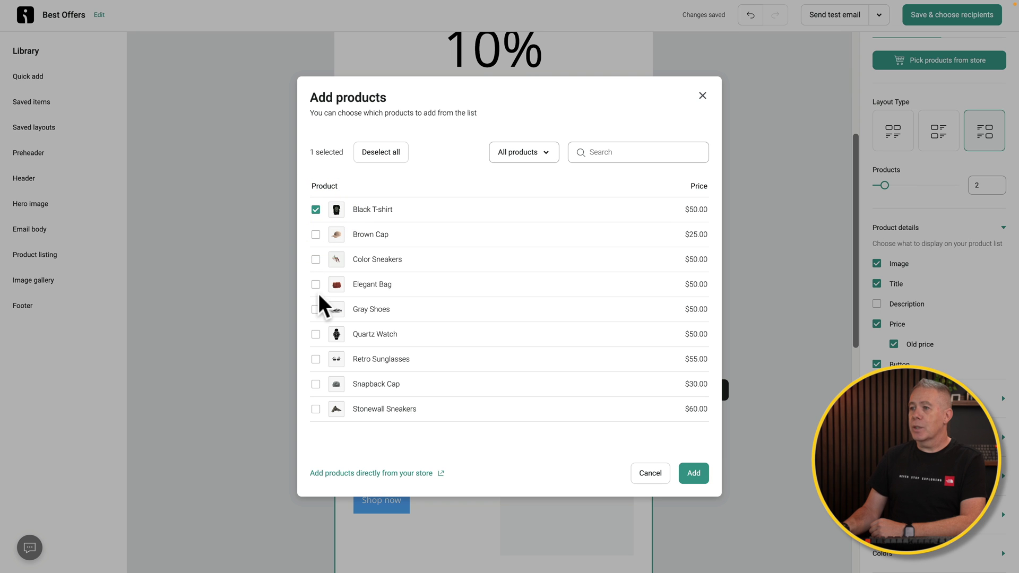
click(316, 308)
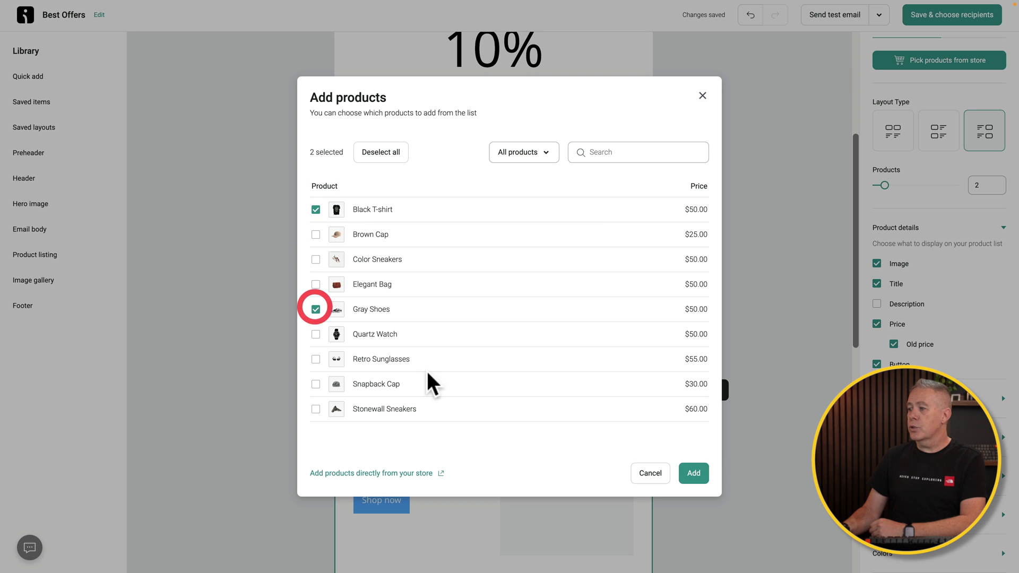
click(691, 475)
scroll(422, 467, down, 3)
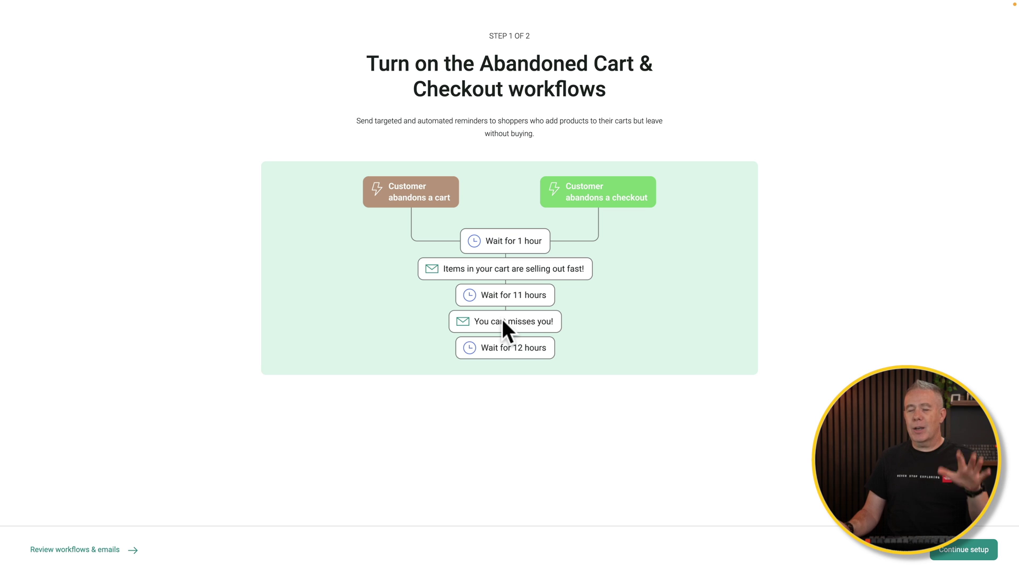
Launch email-only Abandoned Cart and Checkout workflows without SMS, then open Abandoned Checkout.
click(973, 552)
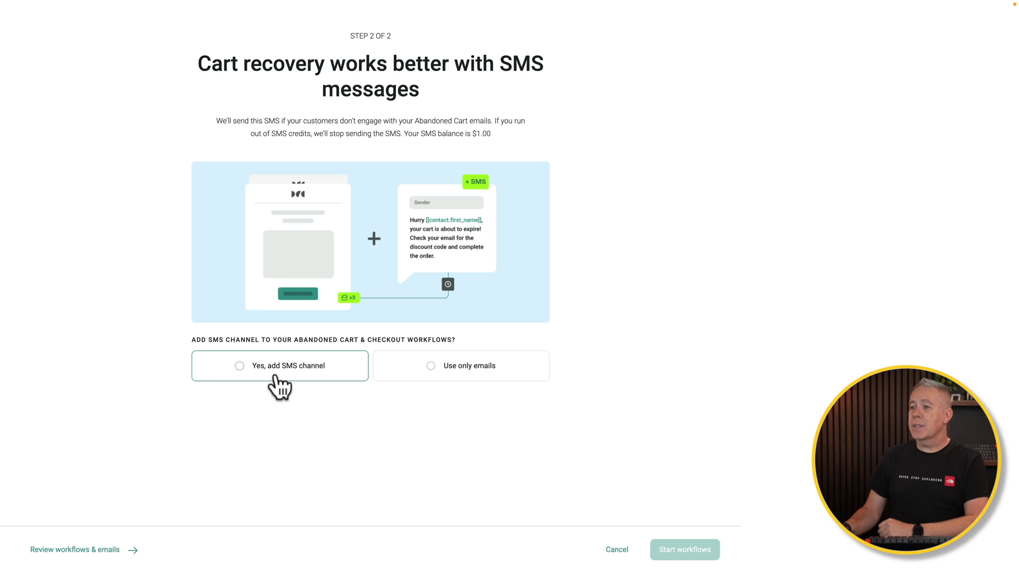
click(429, 367)
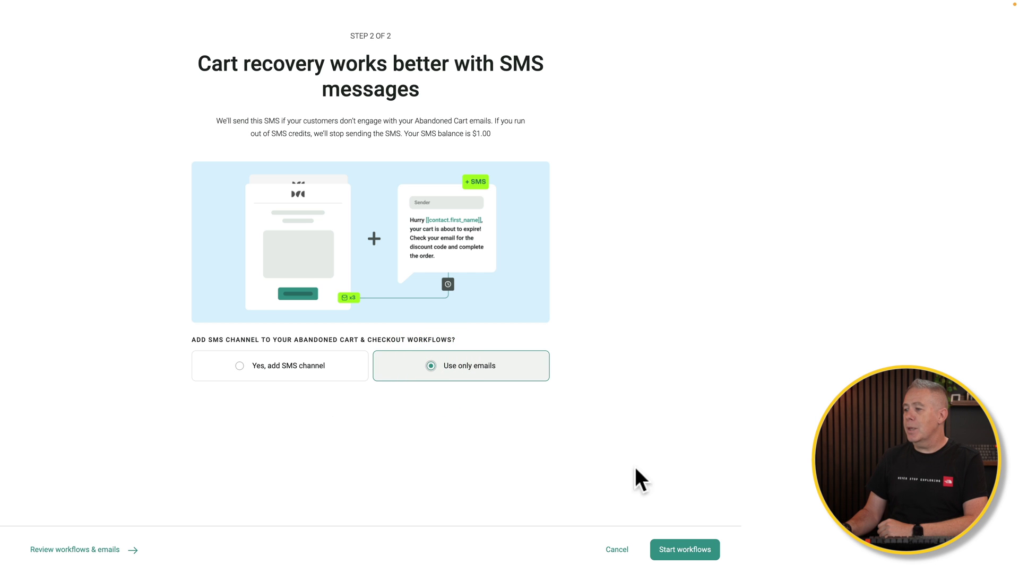
click(681, 541)
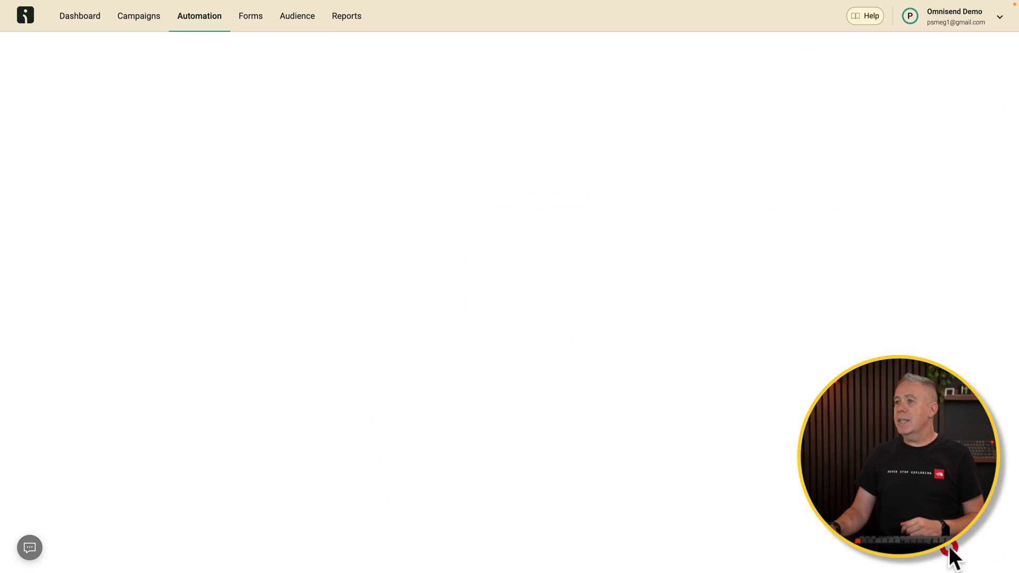
click(949, 546)
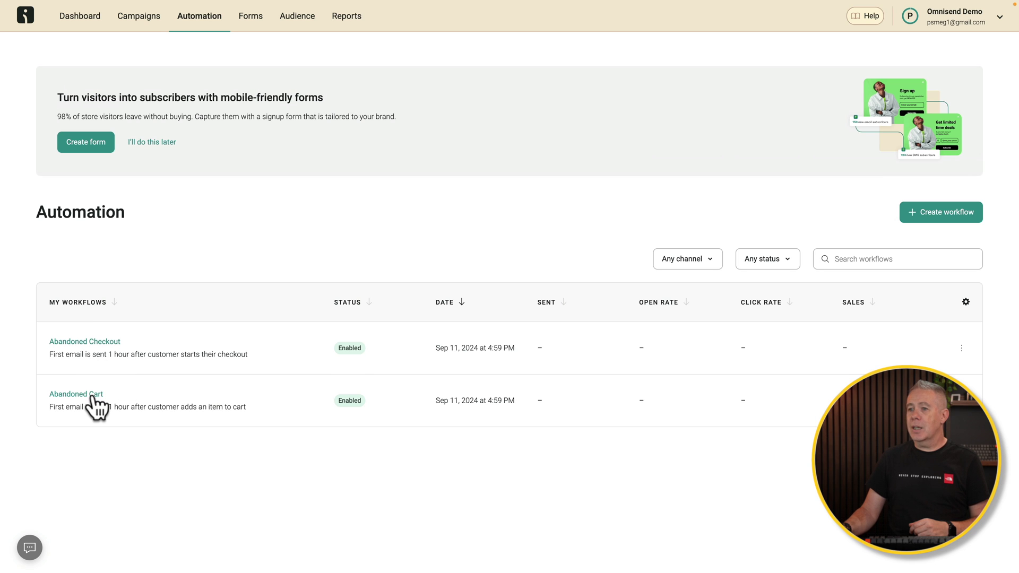
click(95, 344)
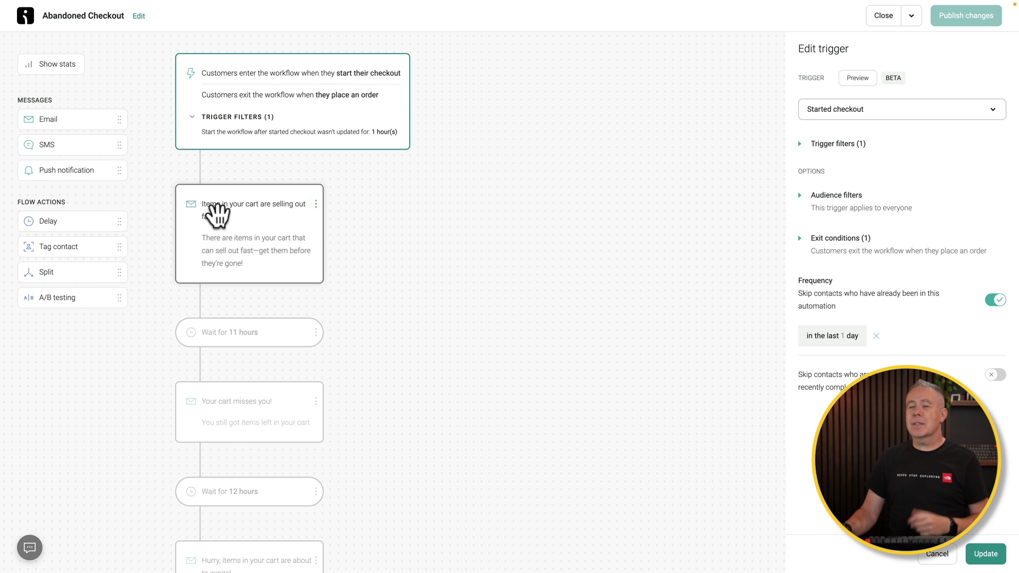
Review the first reminder email and the 11-hour wait's time units, leaving them unchanged.
click(235, 228)
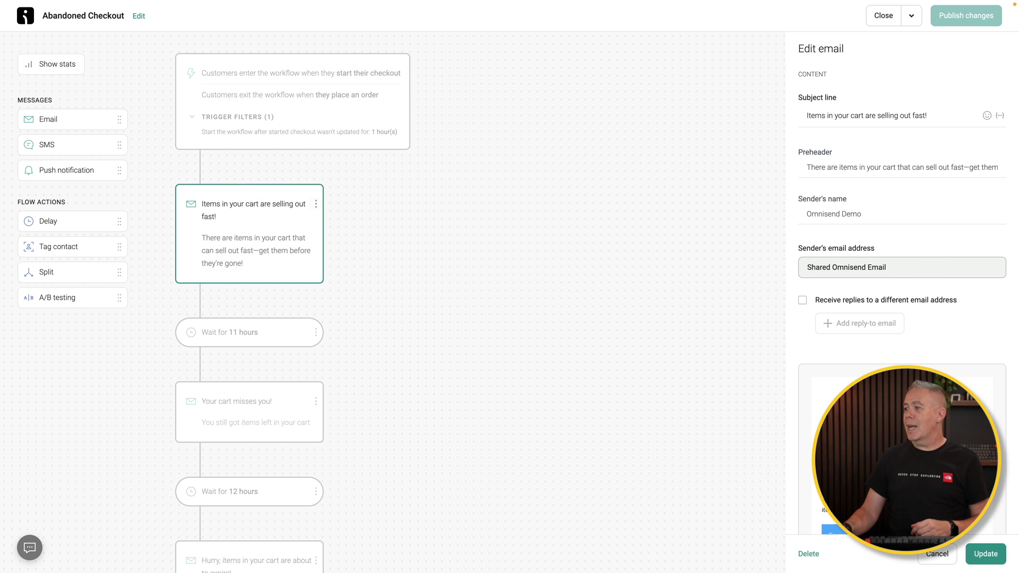
scroll(902, 265, down, 5)
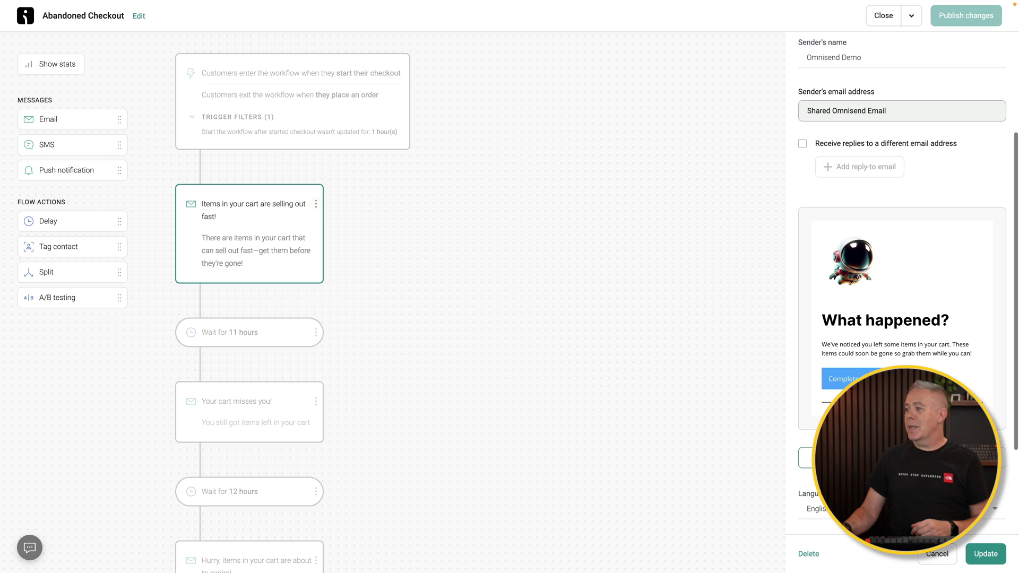
scroll(902, 287, down, 3)
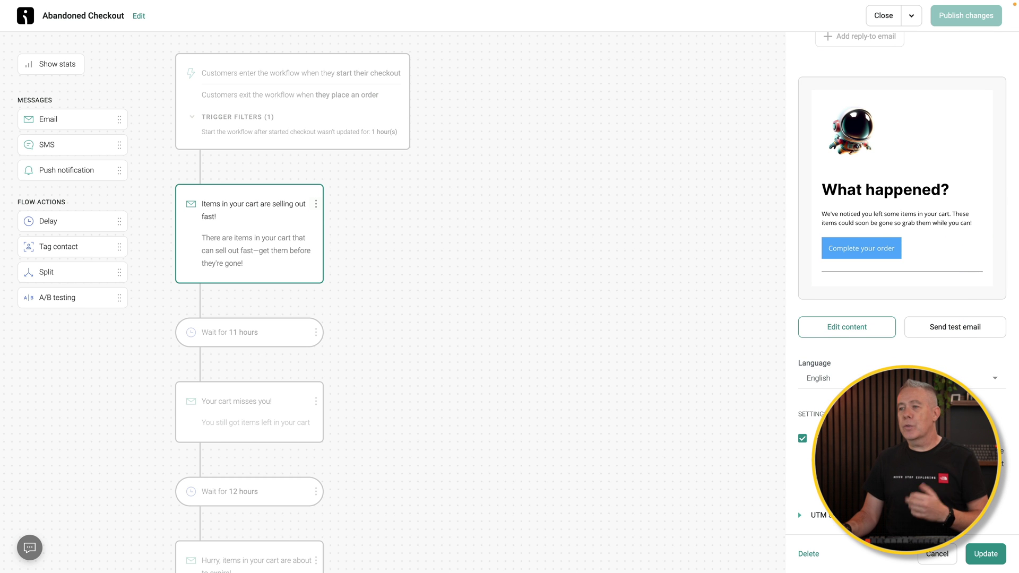
click(273, 331)
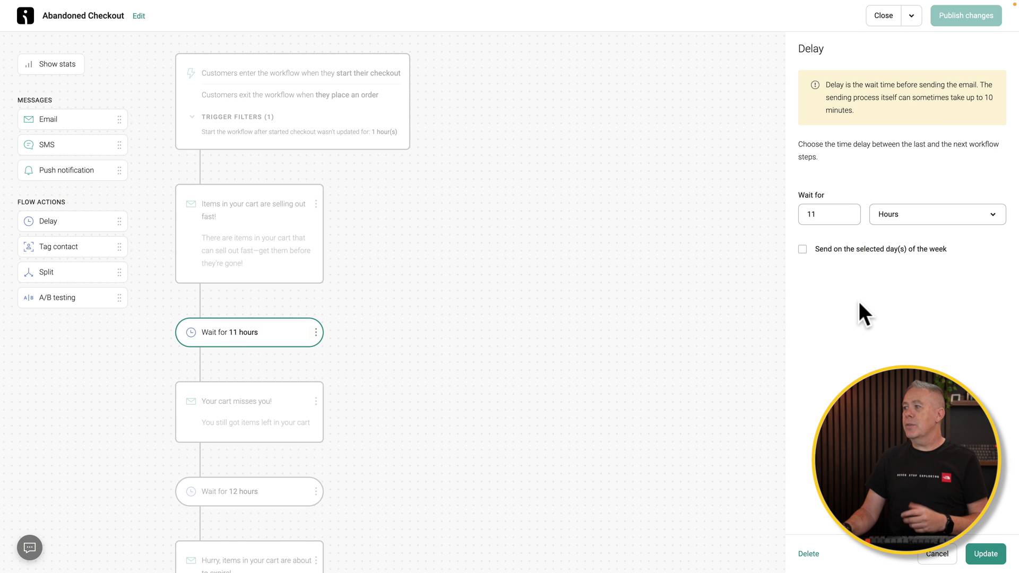
click(896, 215)
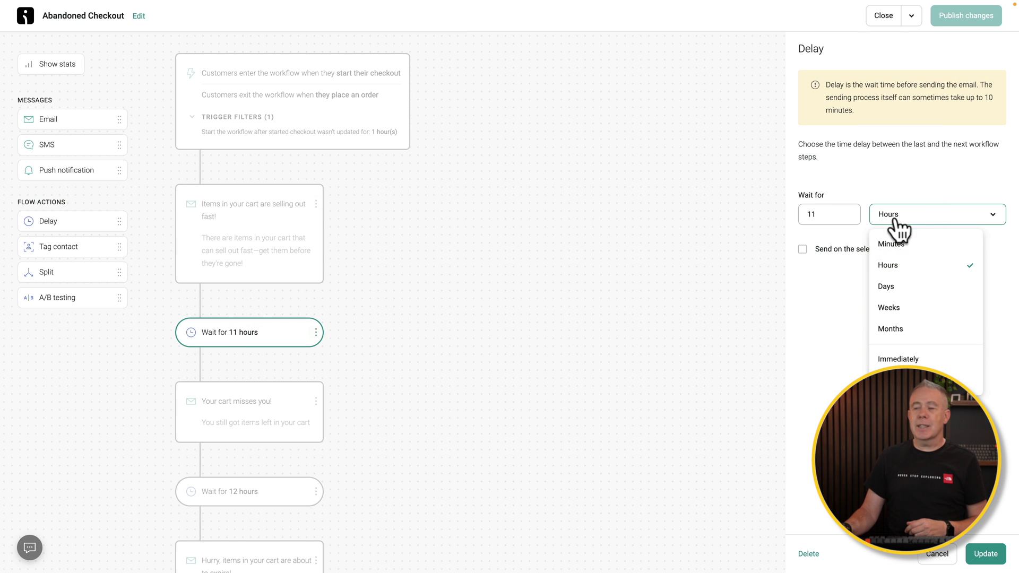
click(822, 300)
Open the 'Your cart misses you!' email in the design editor.
click(218, 404)
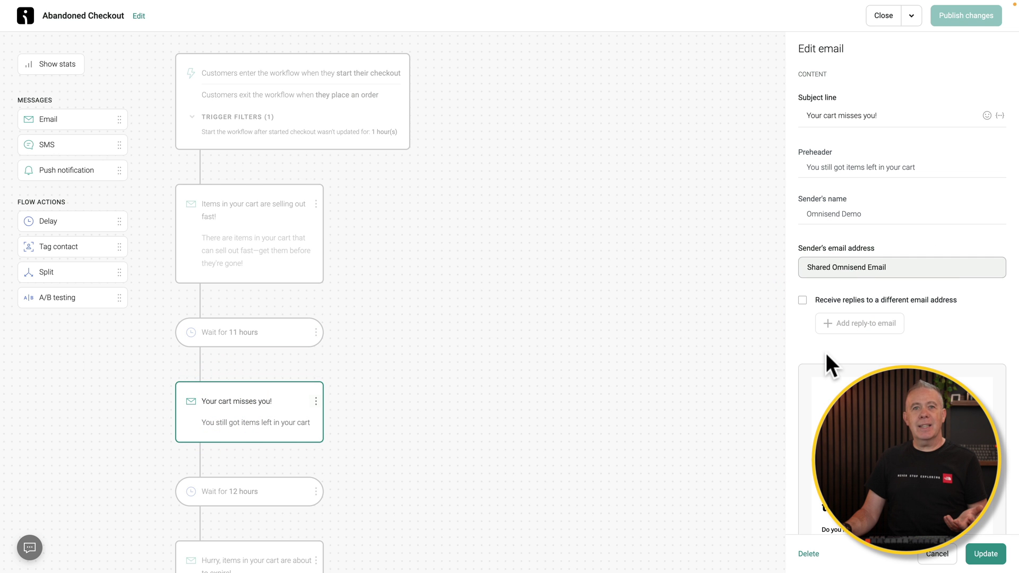
scroll(826, 352, down, 3)
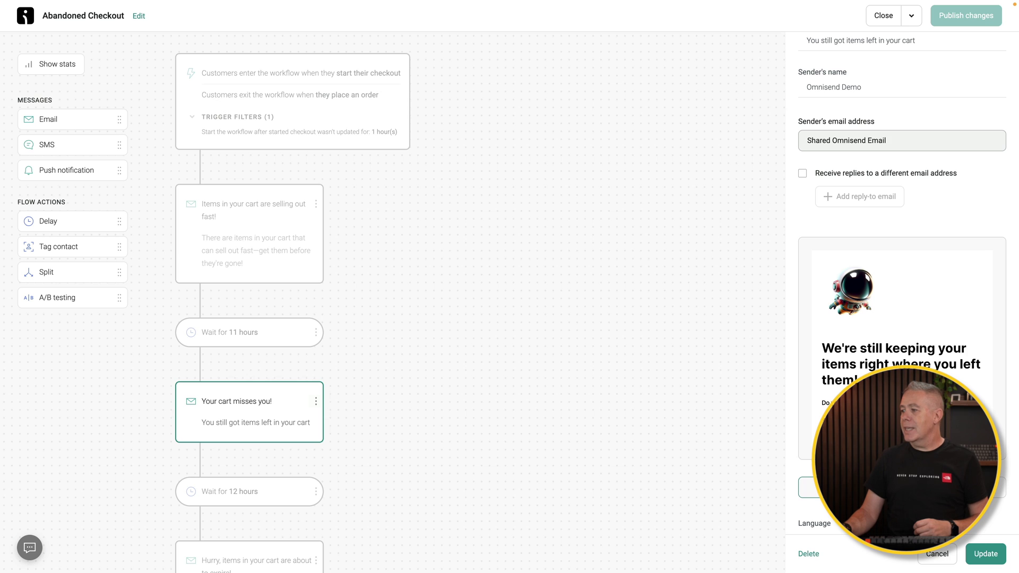
click(807, 487)
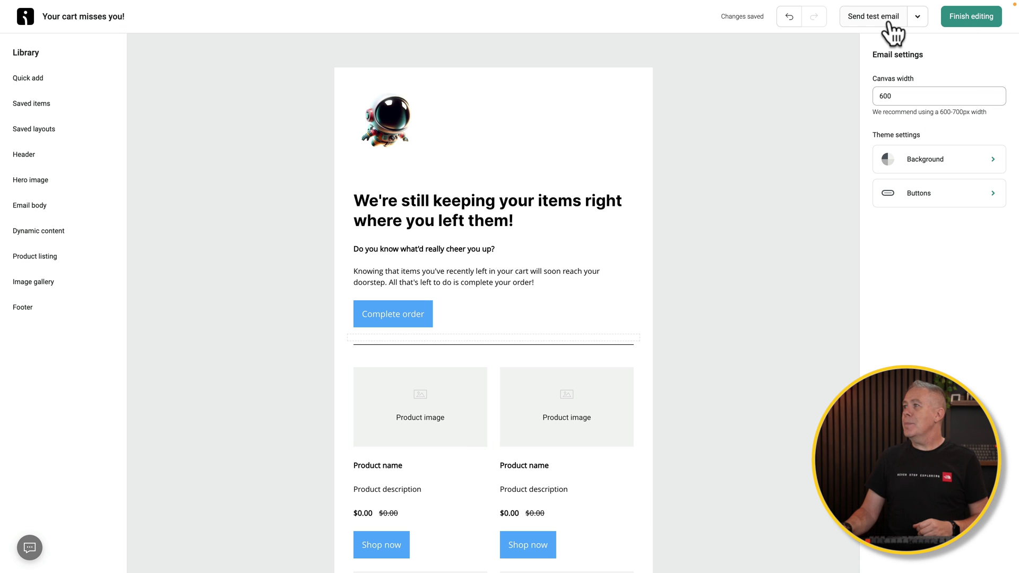
Finish editing the 'Your cart misses you!' reminder email.
click(965, 19)
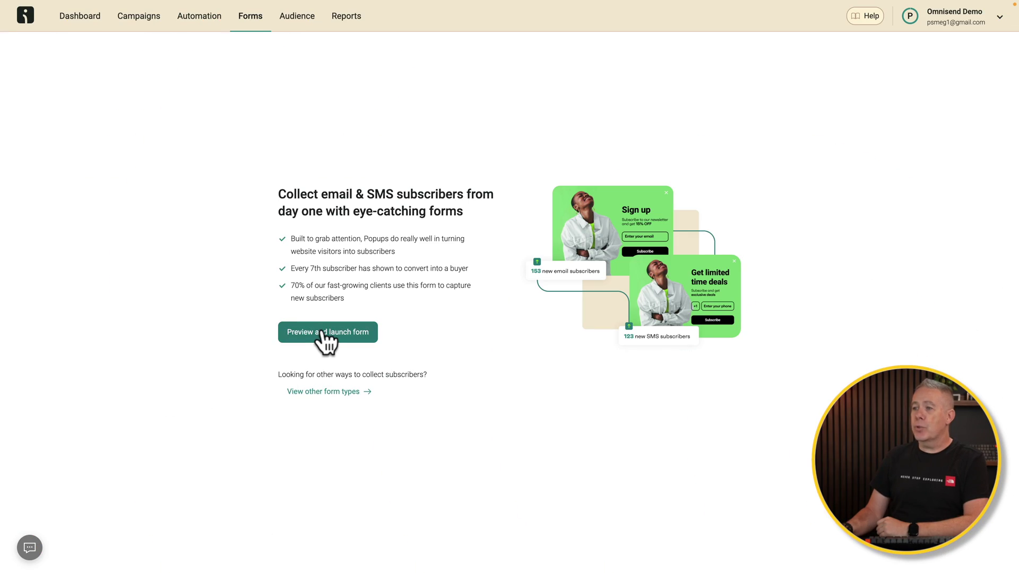
Open the welcome discount popup, add then remove a Wheel of fortune, and view audience tags.
click(323, 333)
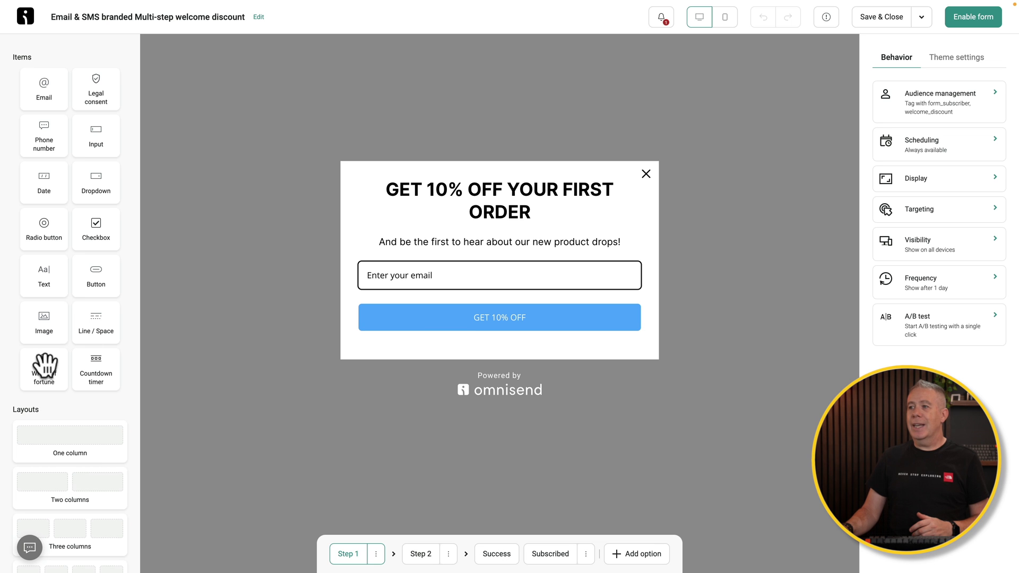
drag(45, 366, 480, 247)
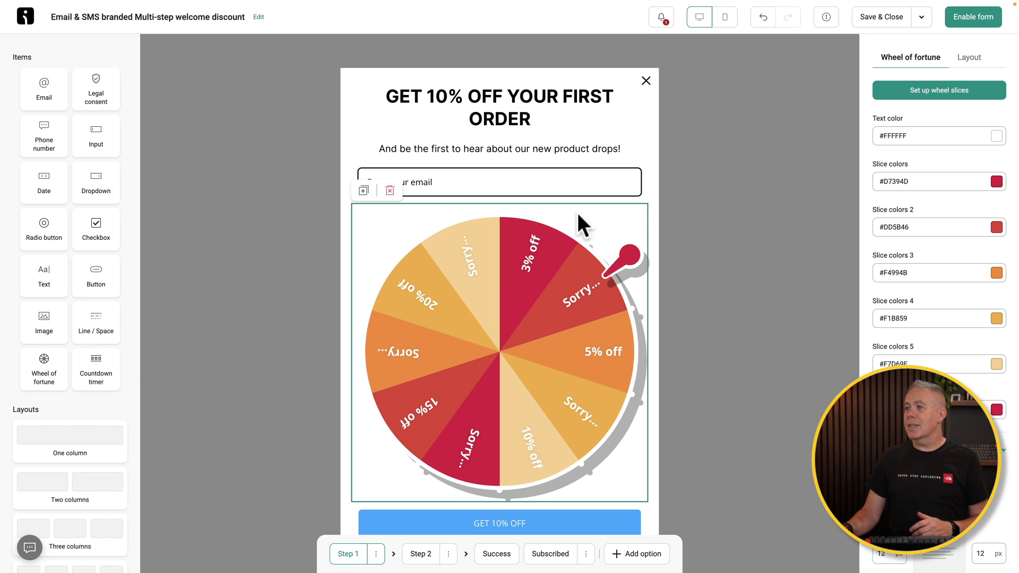
click(390, 190)
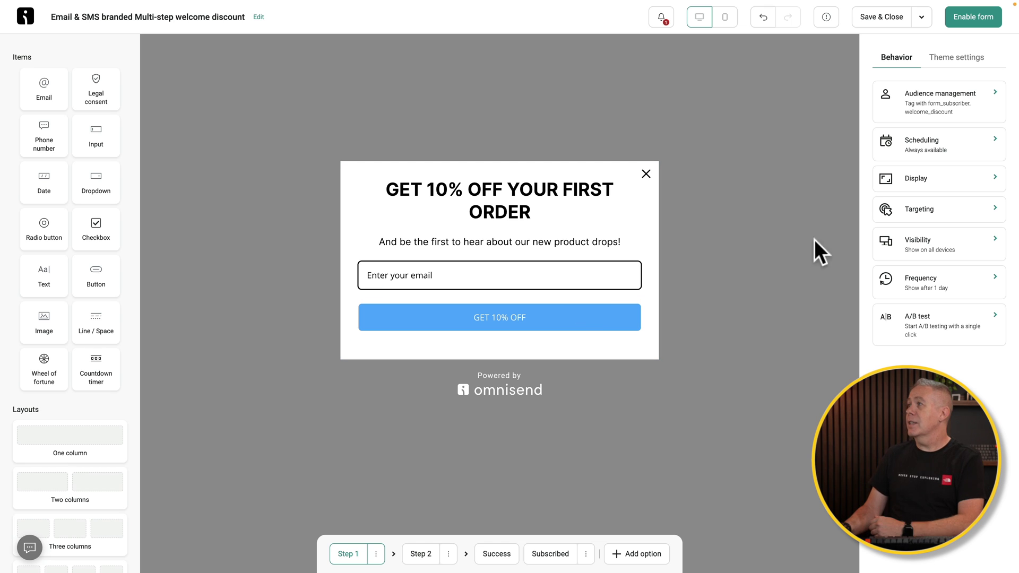
click(936, 106)
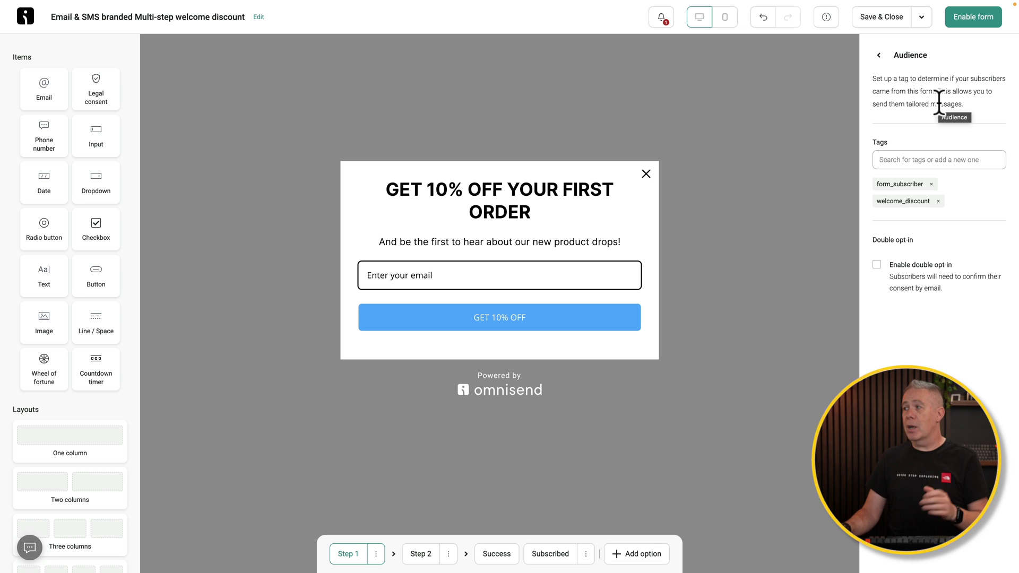
Show the popup only after 25% scroll depth, then bring up its Targeting settings.
click(879, 55)
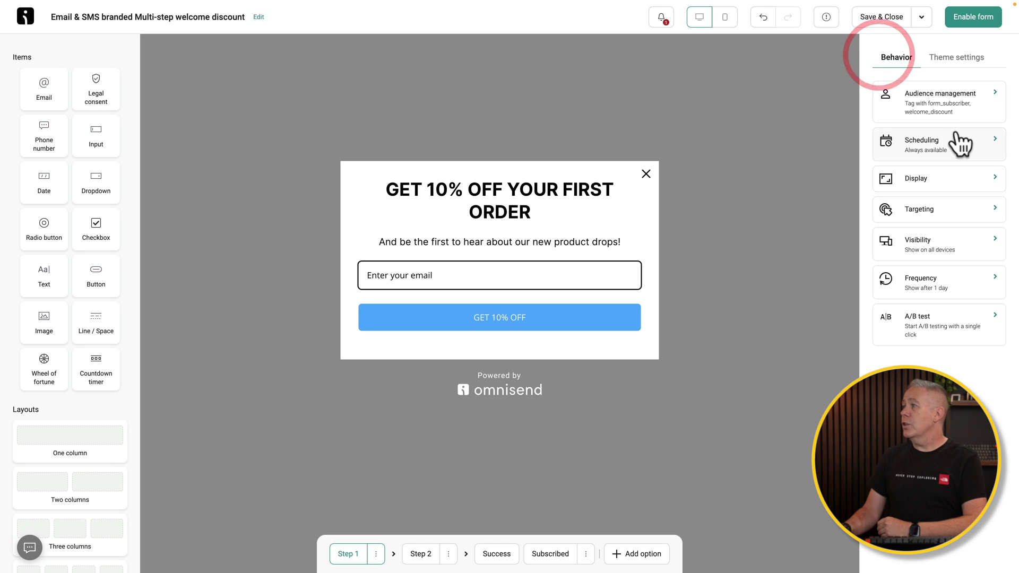
click(952, 177)
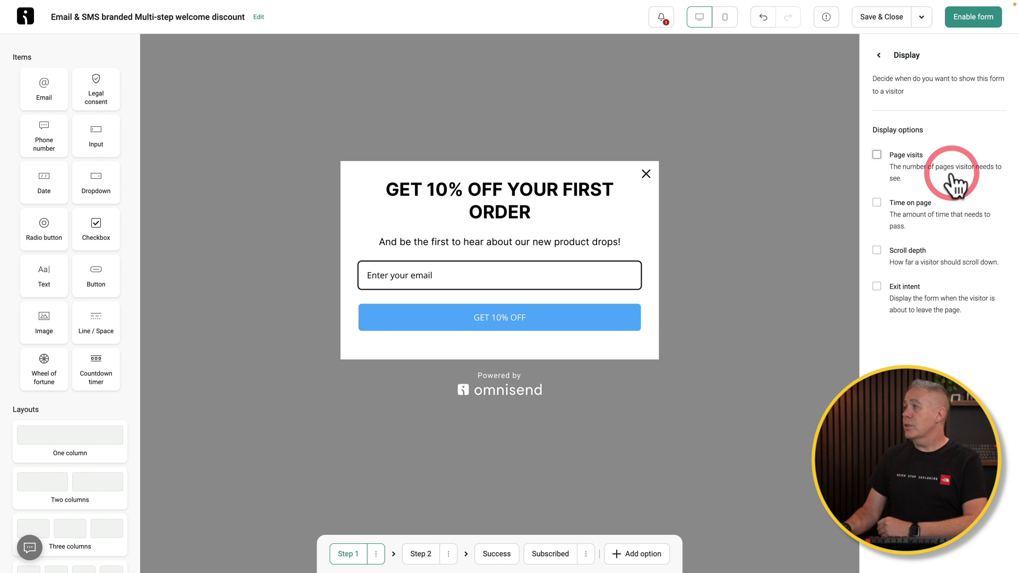
click(877, 248)
double_click(893, 282)
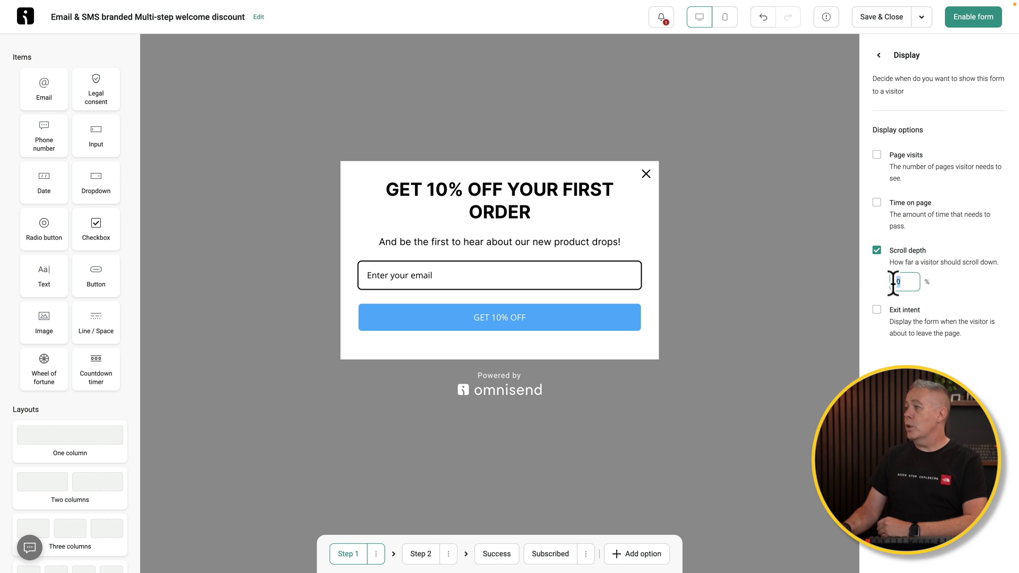
text(25)
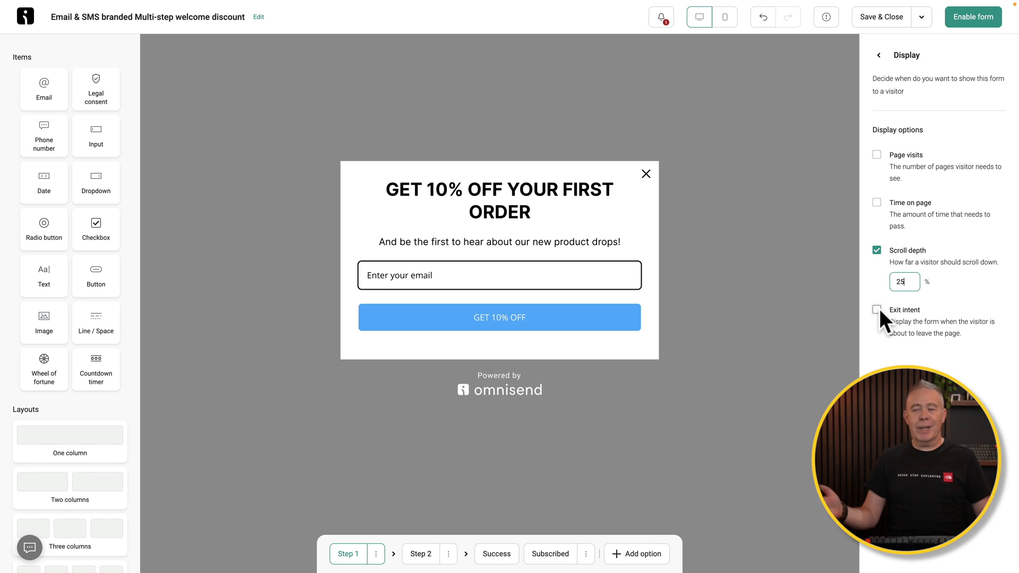
click(879, 55)
click(937, 216)
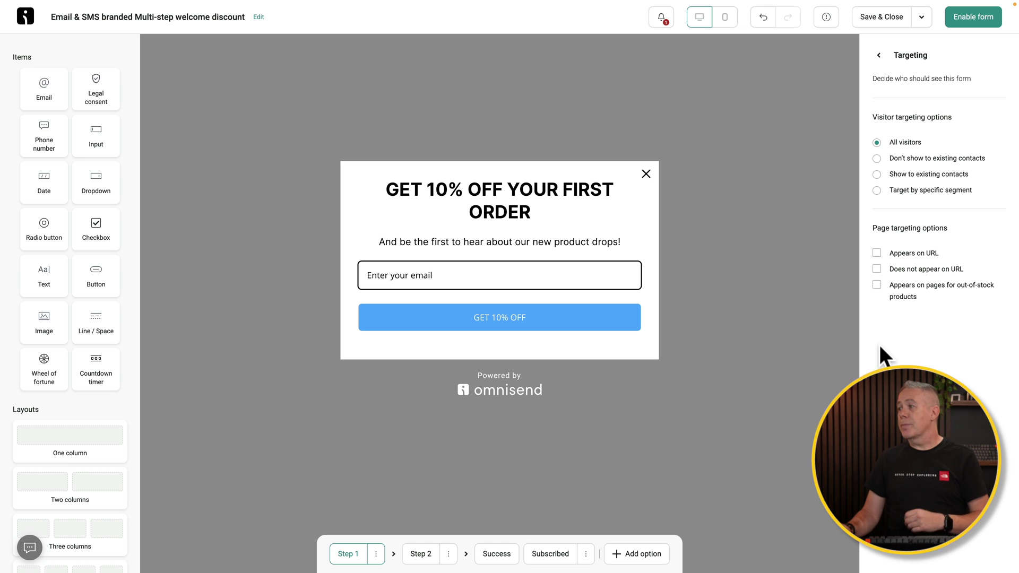
Try the 'contains' Appears on URL rule, then remove it so the popup shows on all pages.
click(877, 252)
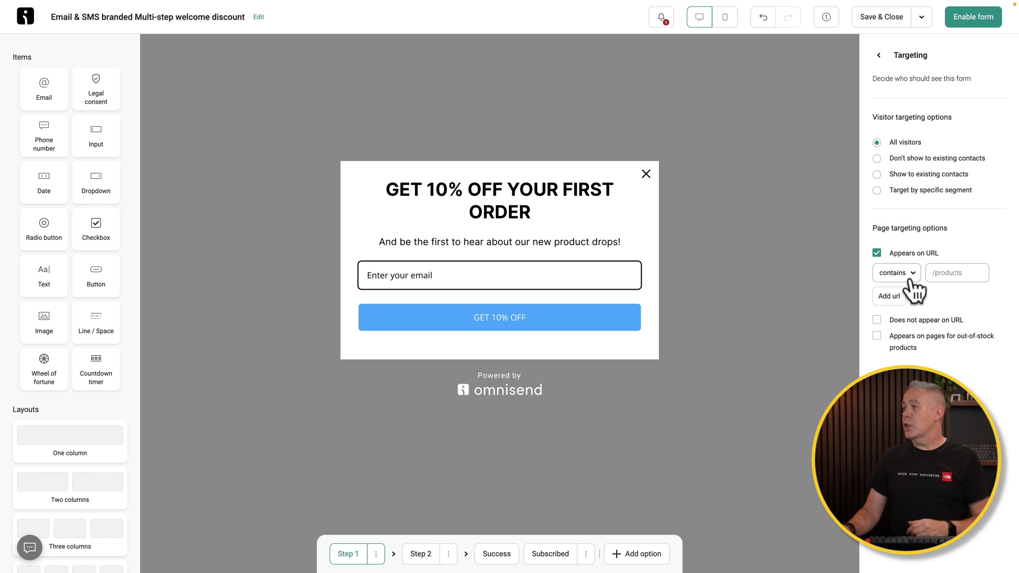
click(913, 272)
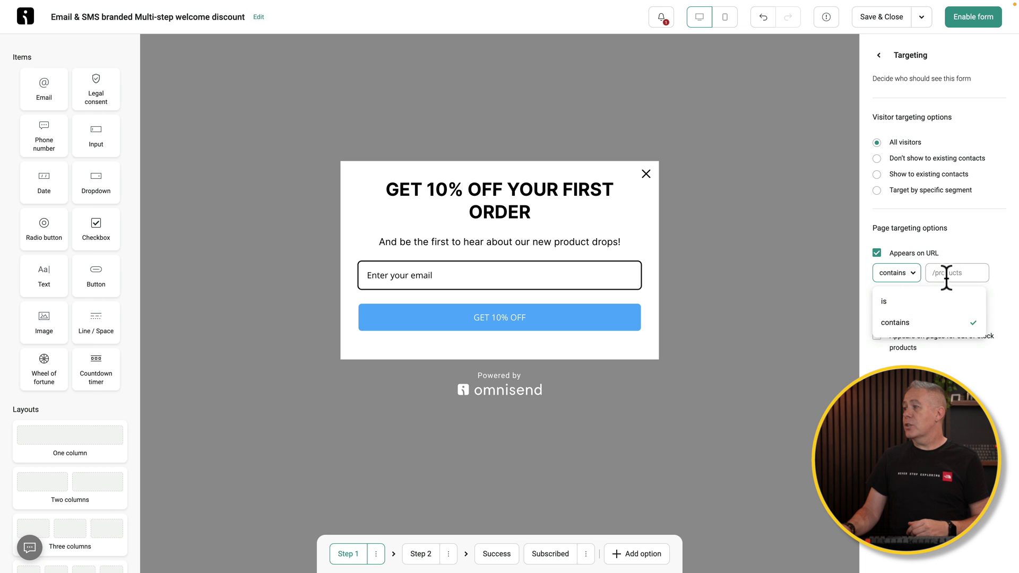
click(902, 322)
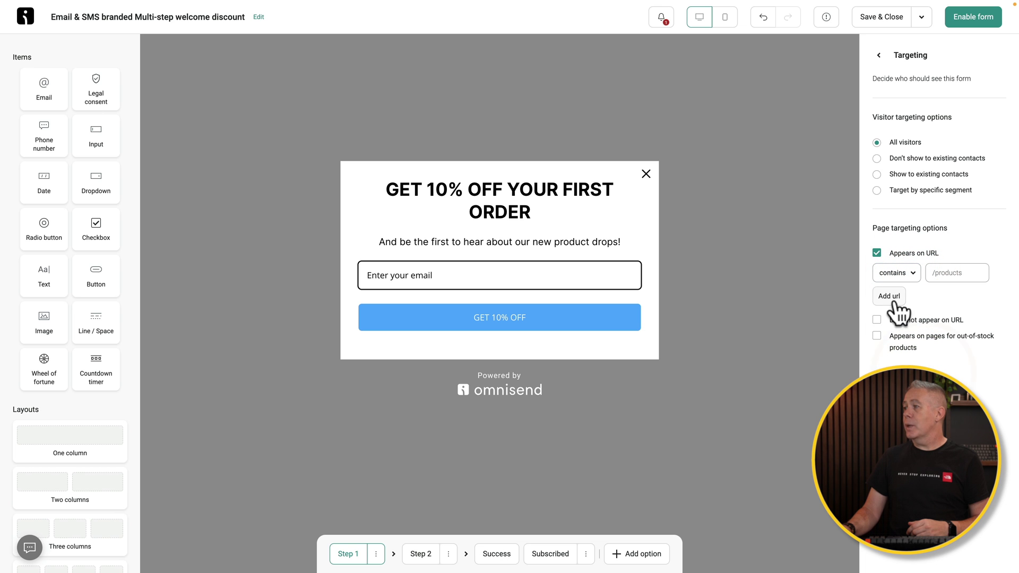
click(877, 254)
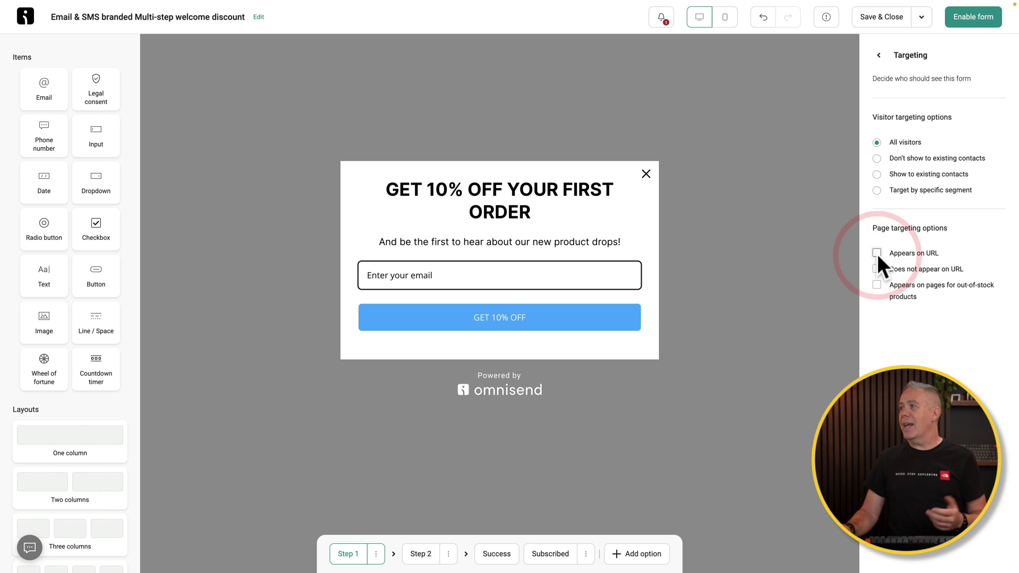
click(878, 55)
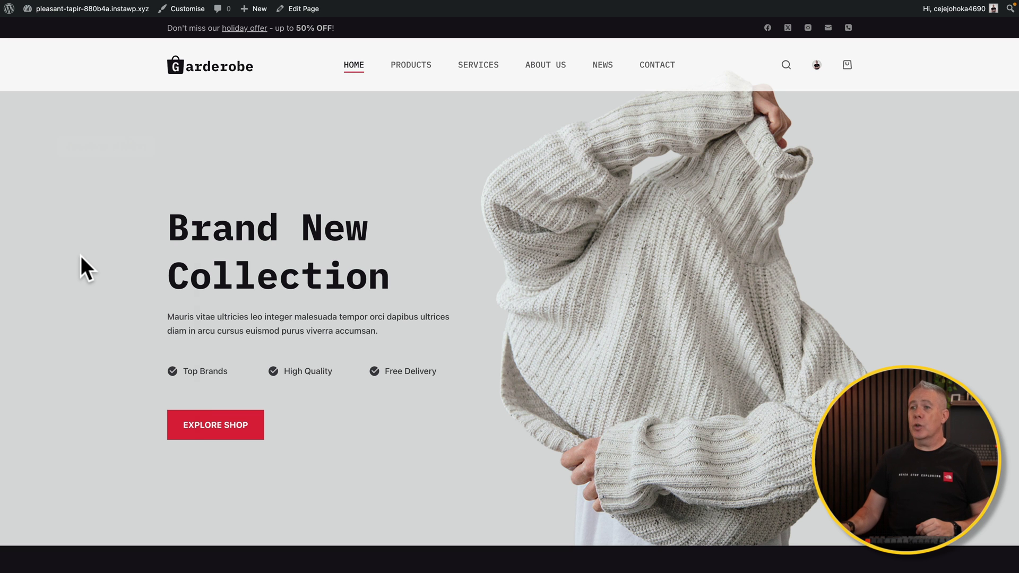
Reload the Garderobe homepage and scroll down the product listing to trigger the signup popup.
right_click(81, 255)
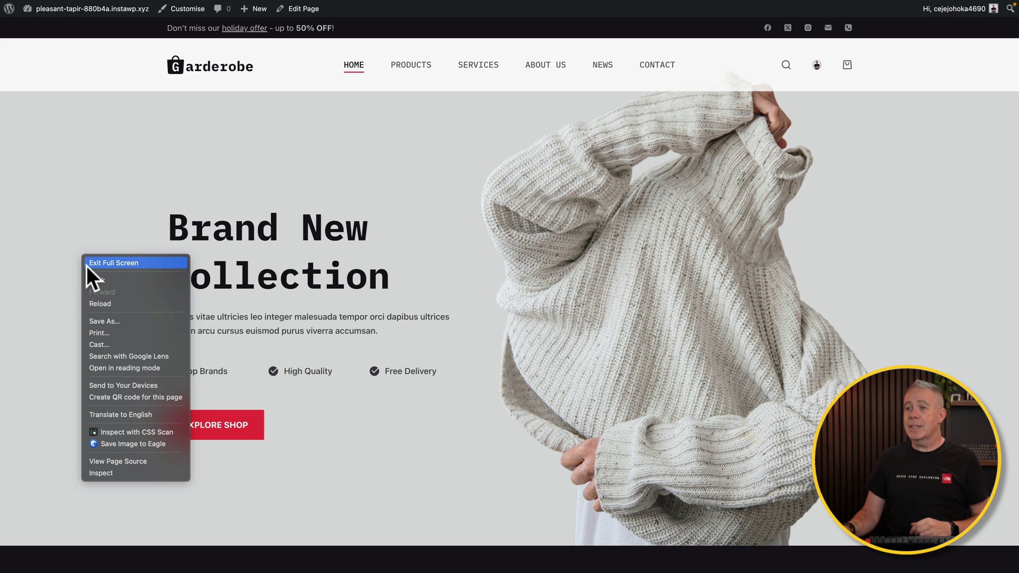
click(104, 308)
scroll(103, 304, down, 5)
scroll(115, 307, down, 8)
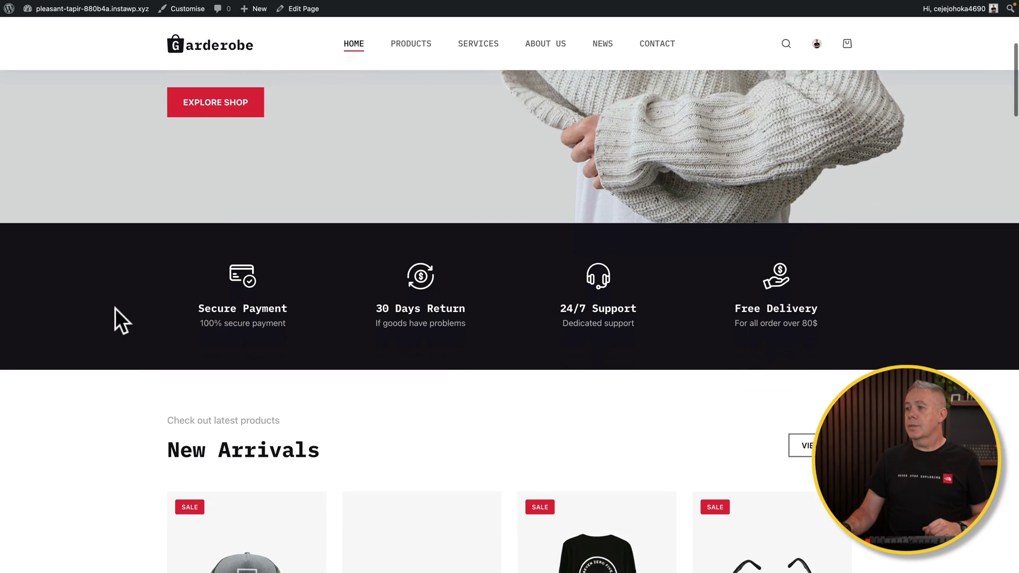
scroll(115, 310, down, 6)
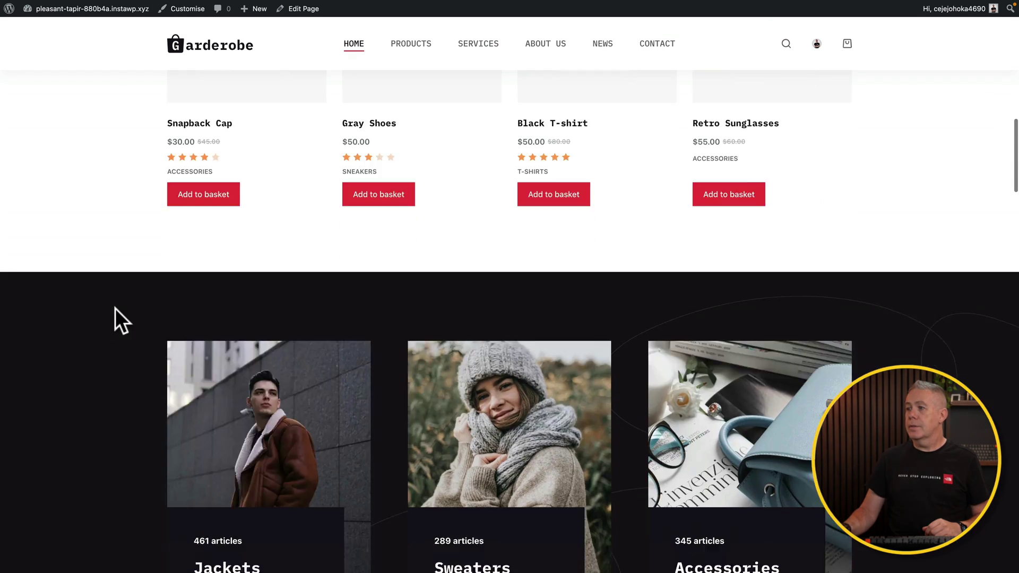